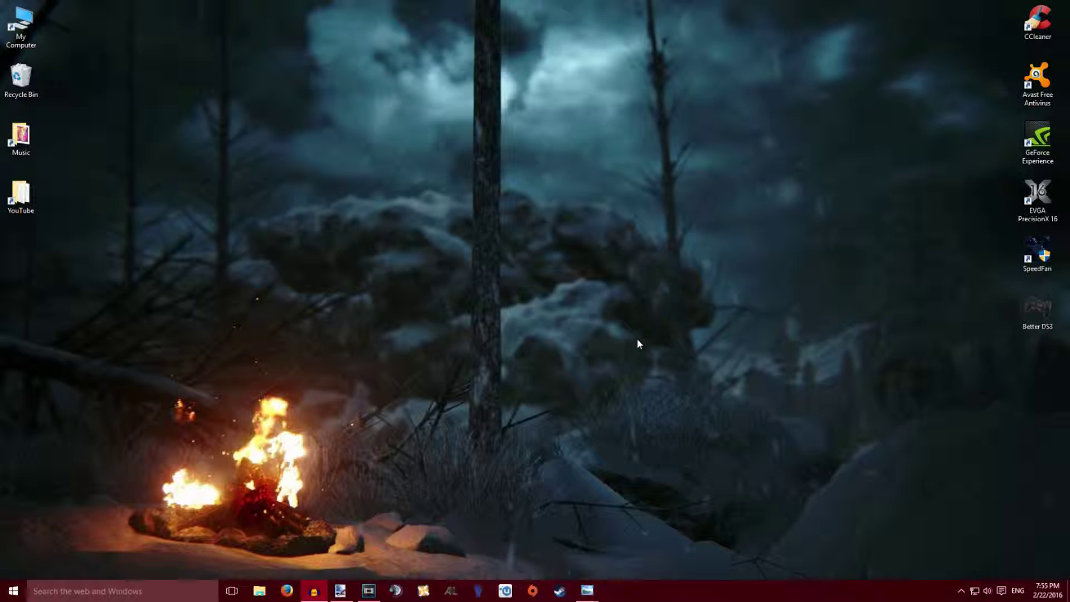
- Import The Crew clip into Vegas Pro and place it on the timeline with matching project settings
left_click(365, 592)
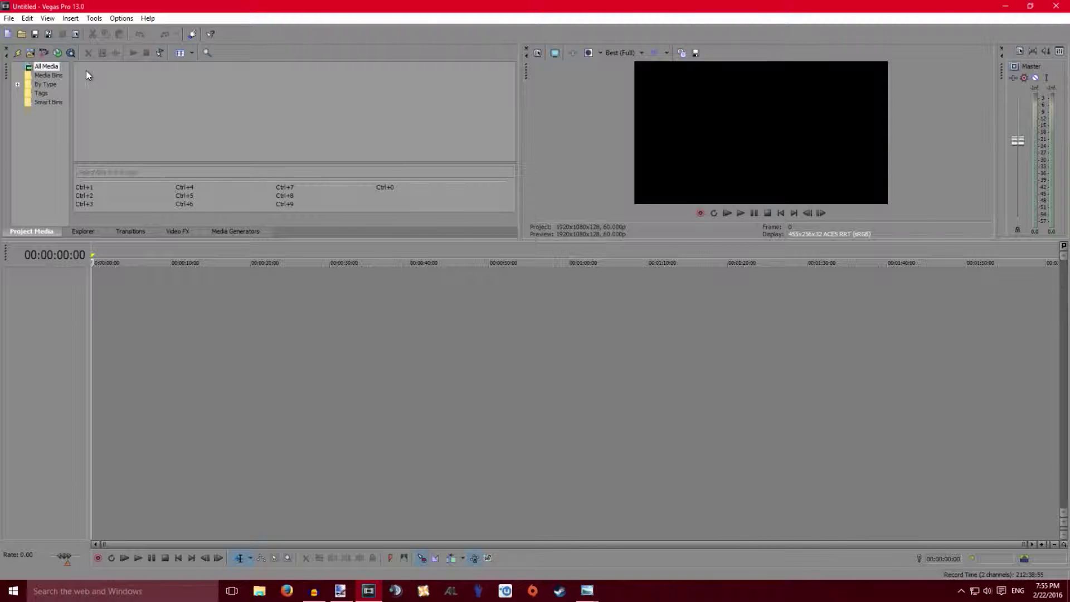
left_click(32, 54)
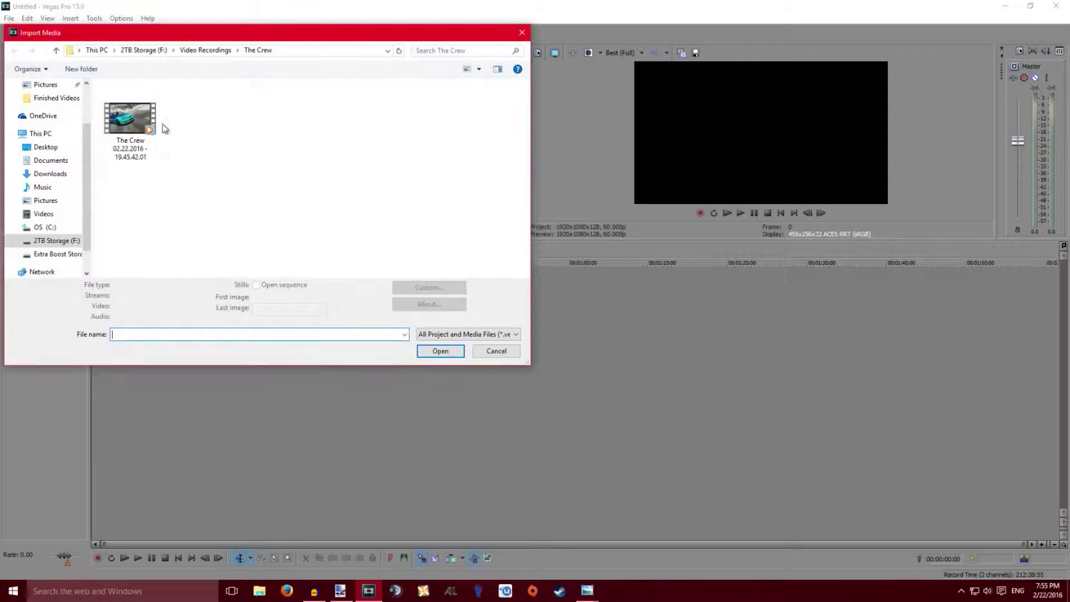
double_click(131, 120)
left_click_drag(120, 112, 114, 279)
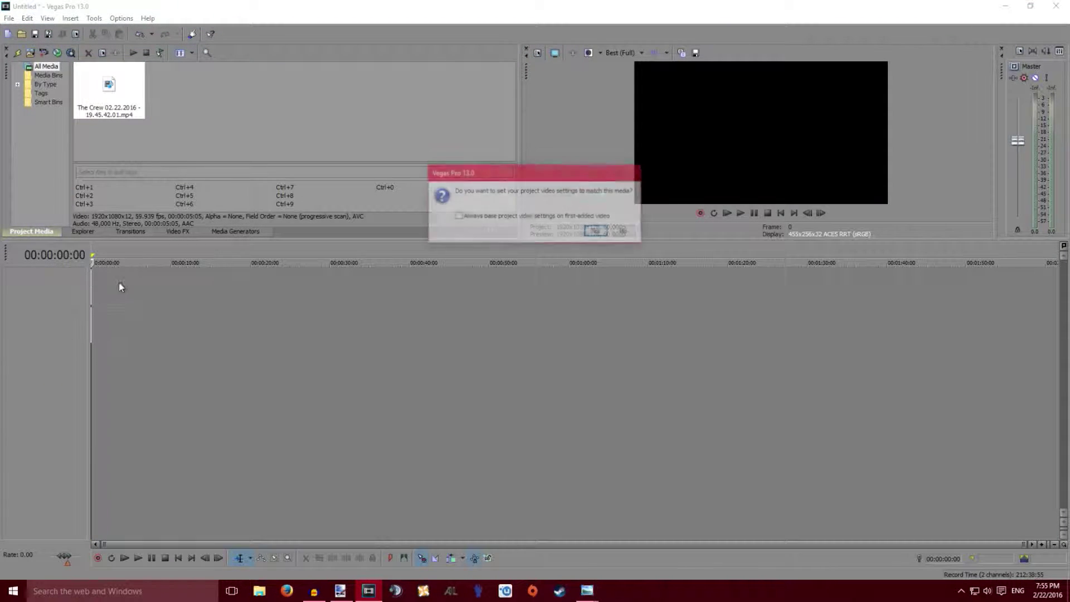
left_click(592, 233)
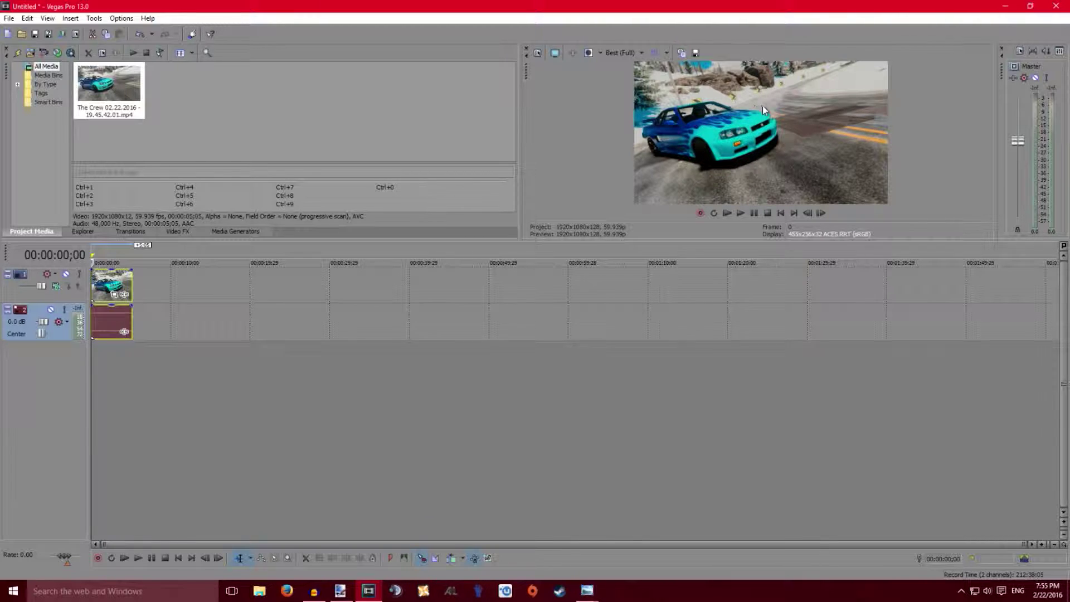
- Save a snapshot of the current frame to the Desktop as Image1.jpg
left_click(696, 53)
left_click(407, 200)
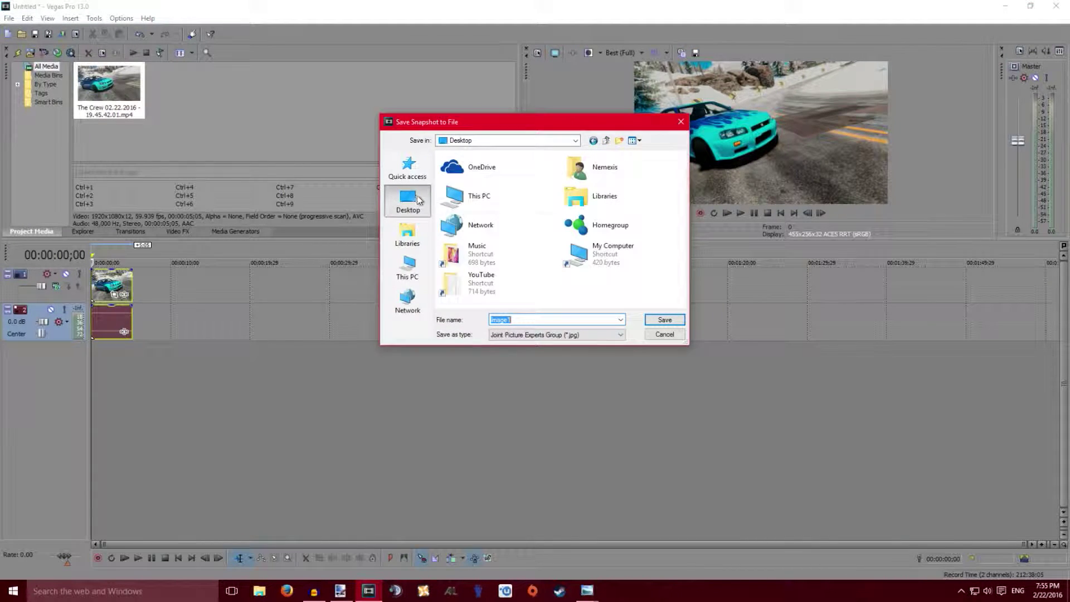
left_click(664, 320)
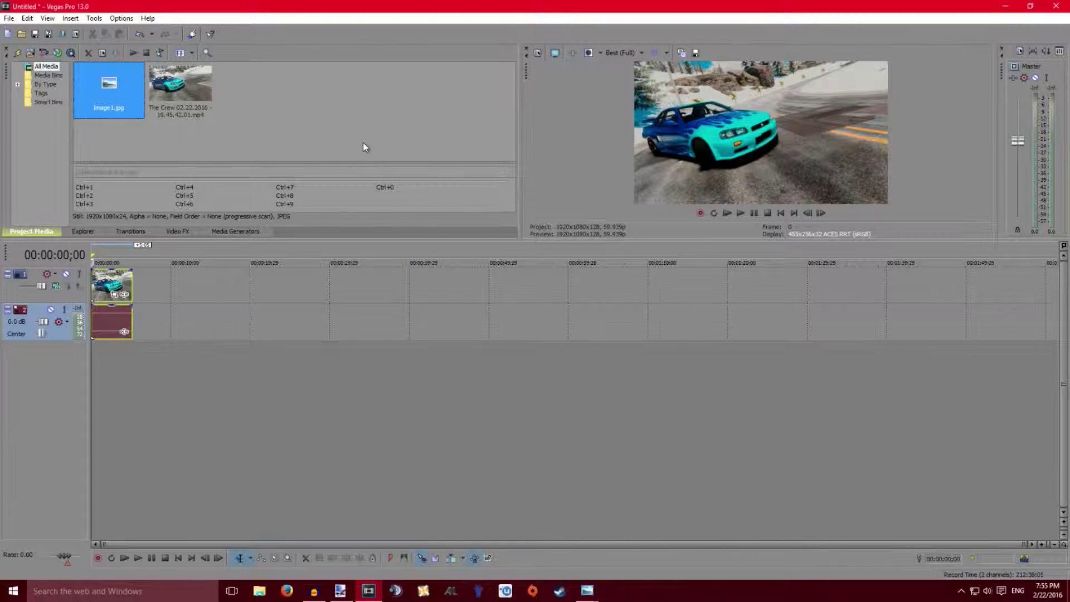
- Close Vegas Pro without saving, preview Image1, then return to paint.net
left_click(1057, 6)
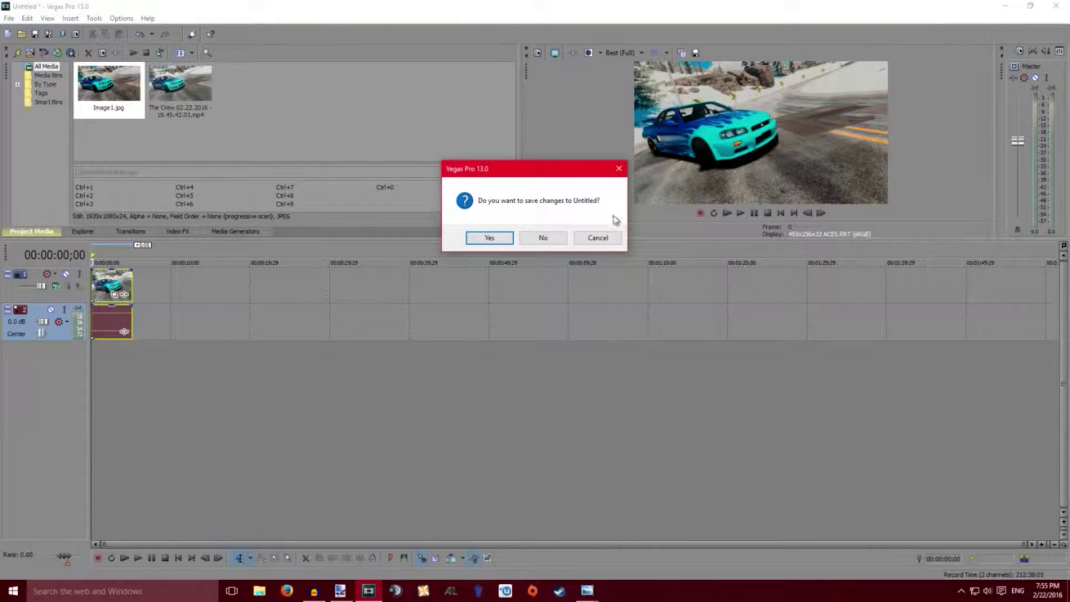
left_click(545, 237)
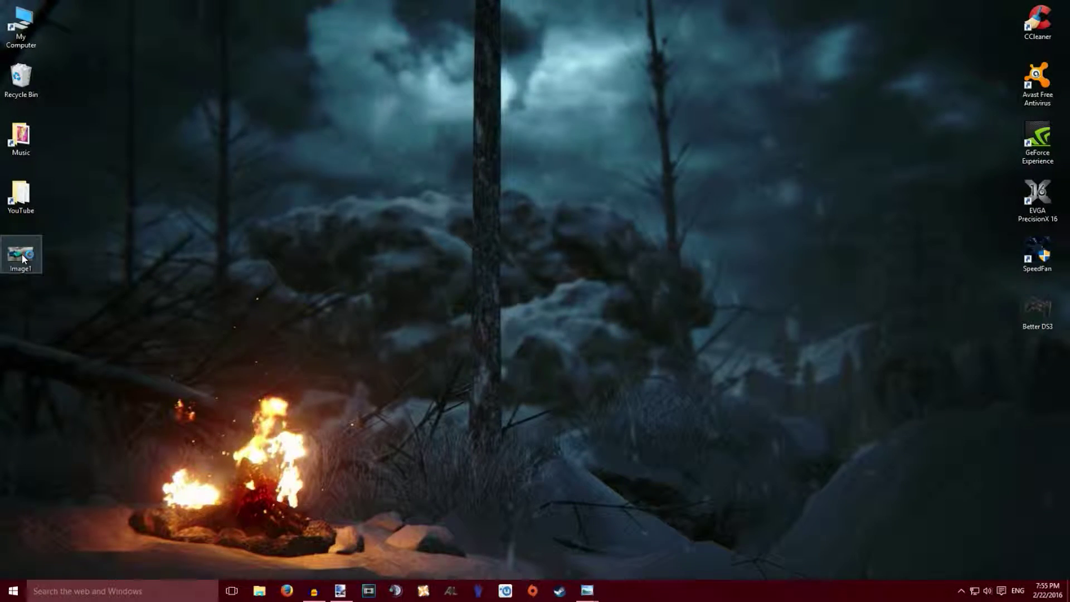
double_click(23, 257)
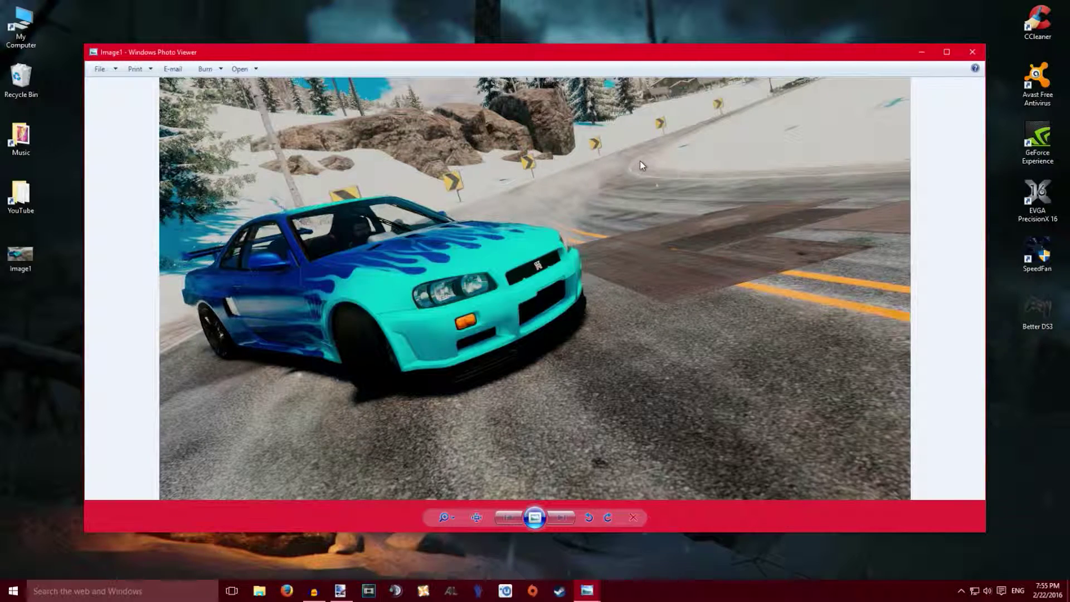
left_click(973, 51)
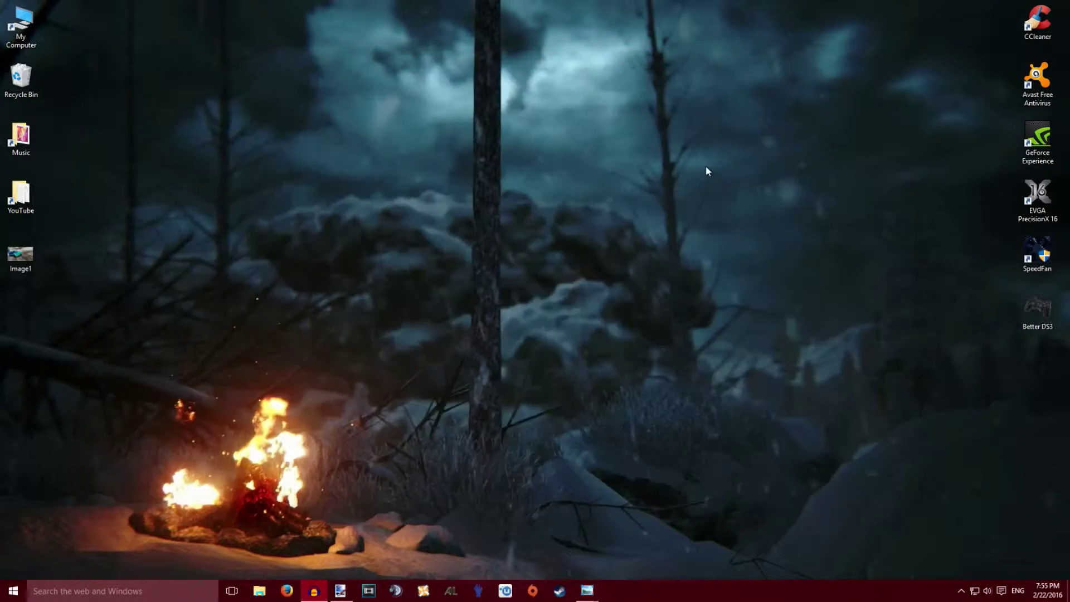
left_click(346, 587)
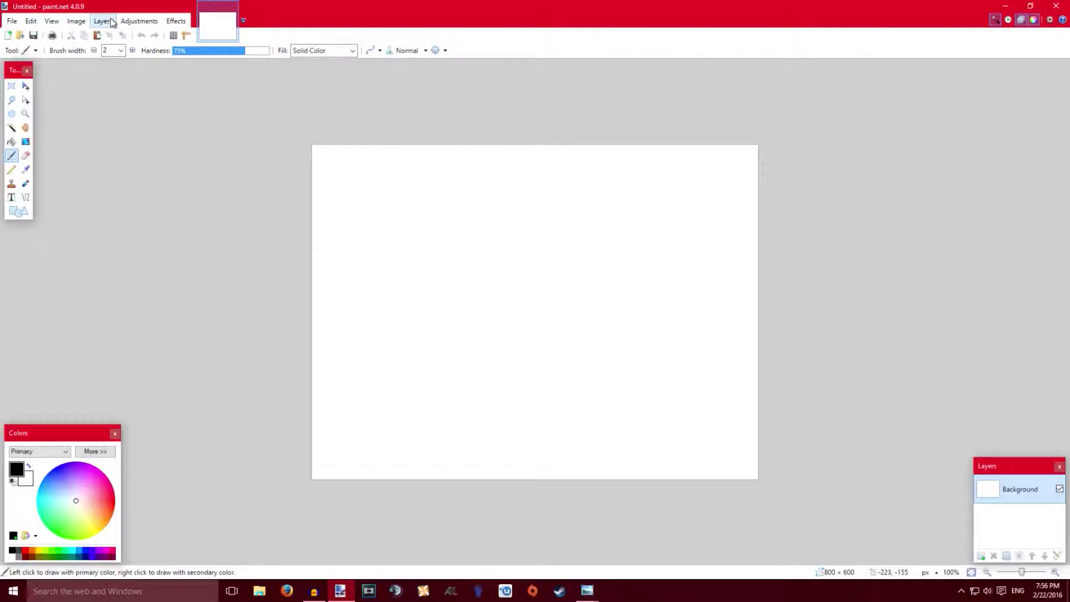
- Resize the canvas to 1920 × 1080 via Image > Canvas Size
left_click(78, 23)
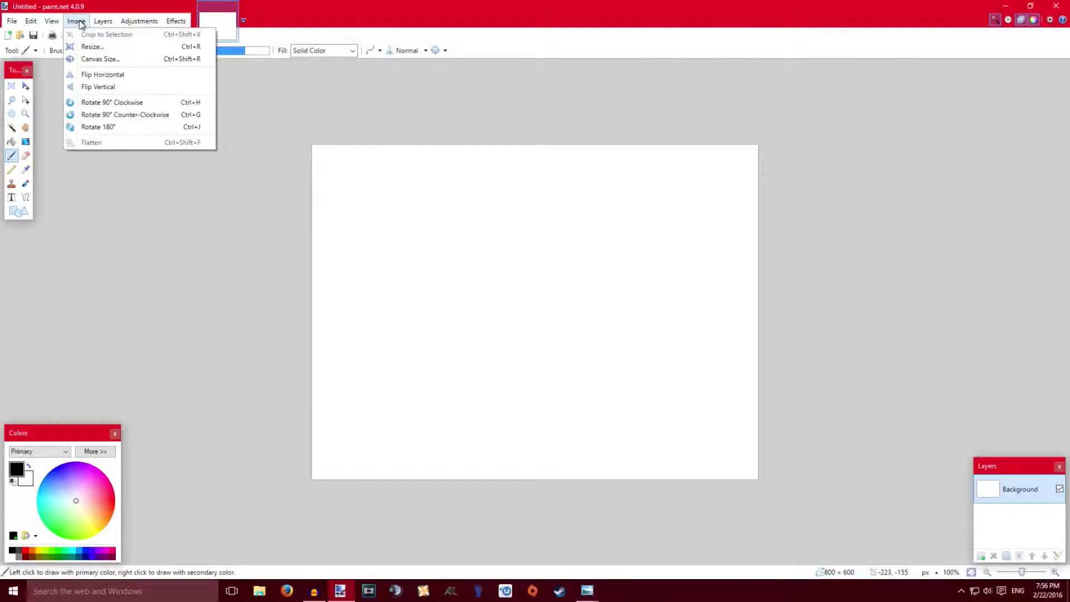
left_click(88, 58)
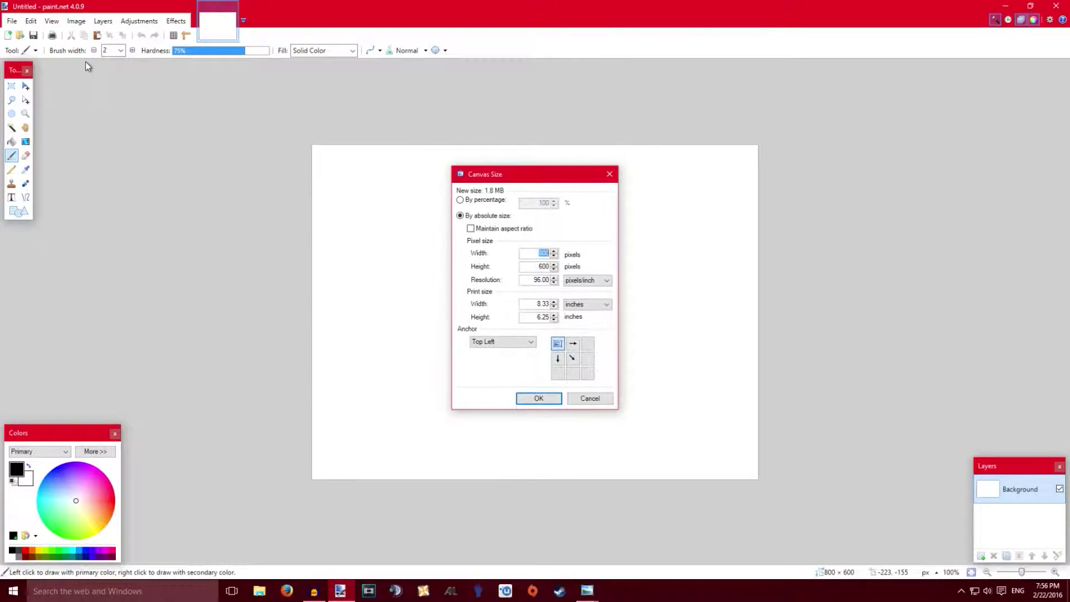
type("1920")
key("Tab")
type("1080")
key("Return")
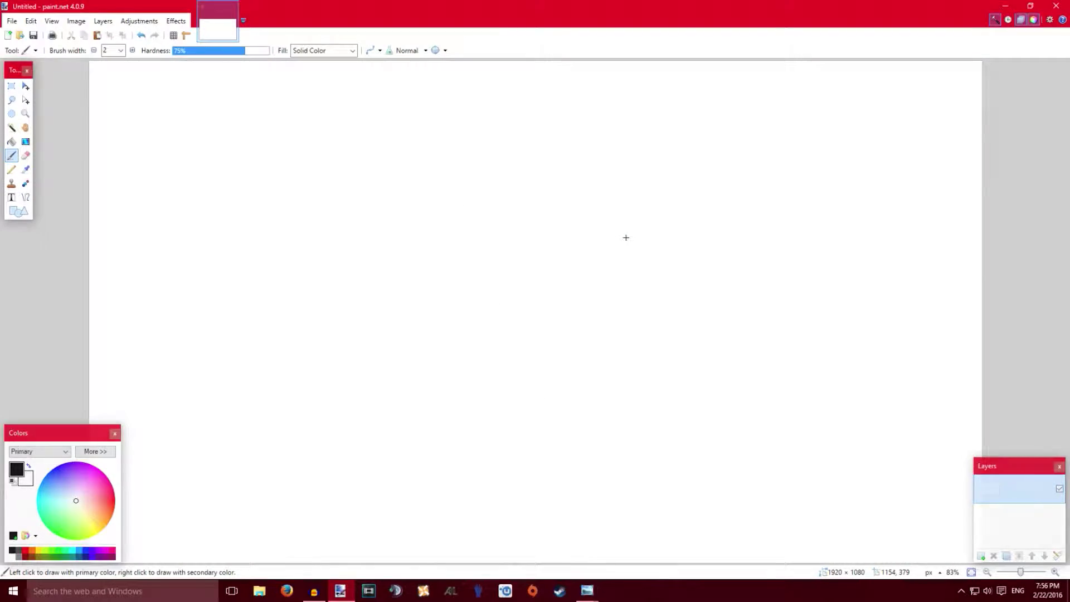
- Clear the whole canvas to transparency, zoom out, and minimize paint.net
key("ctrl+a")
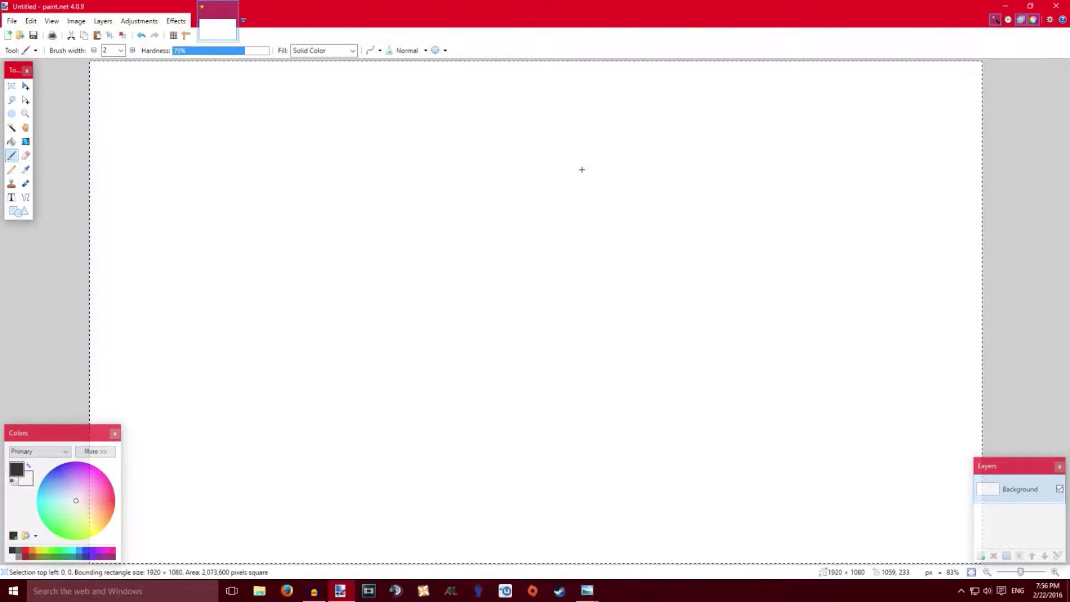
key("Delete")
key("ctrl+minus")
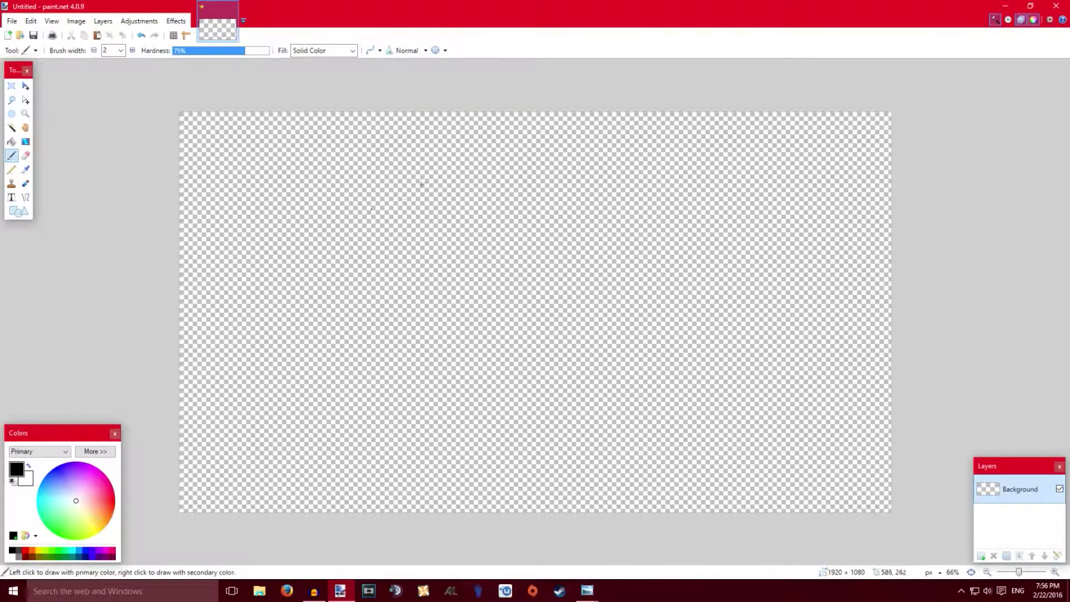
left_click(1005, 6)
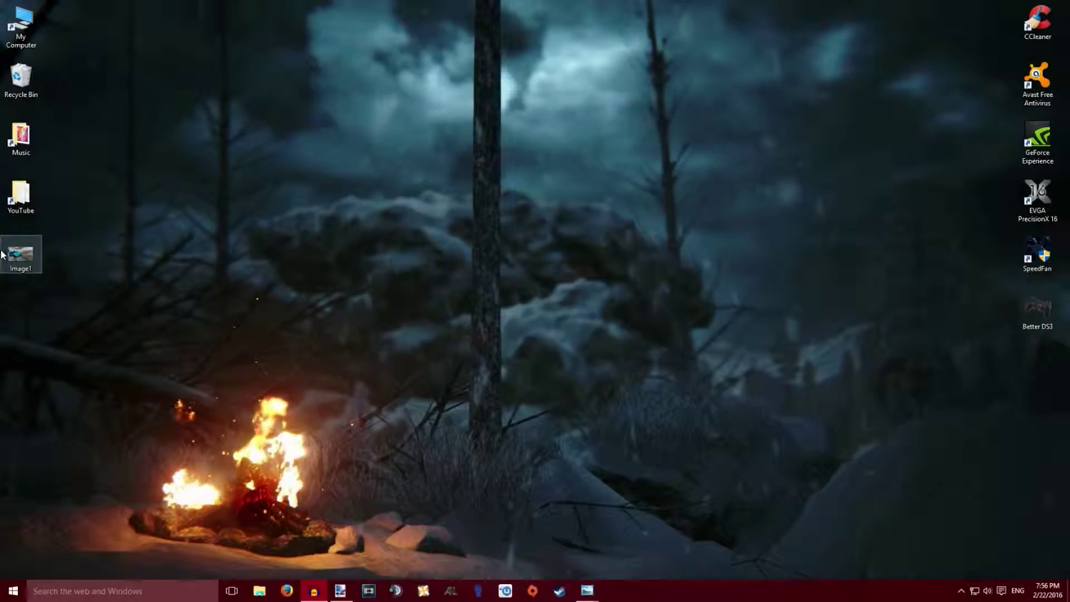
- Copy the Image1 car screenshot from Photo Viewer and paste it onto the paint.net canvas
double_click(4, 254)
right_click(427, 199)
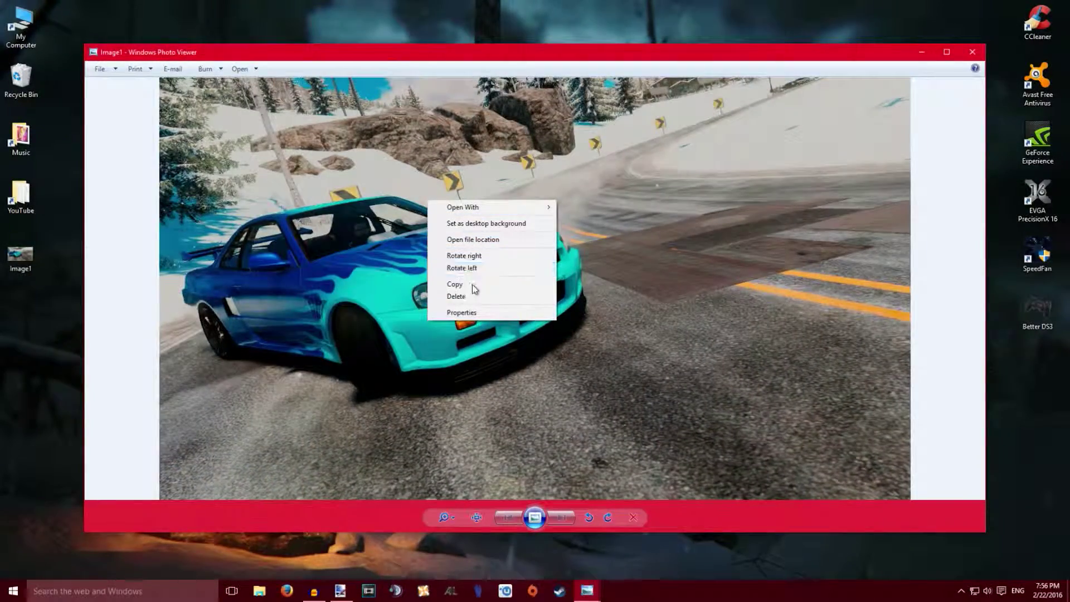
left_click(538, 288)
left_click(340, 590)
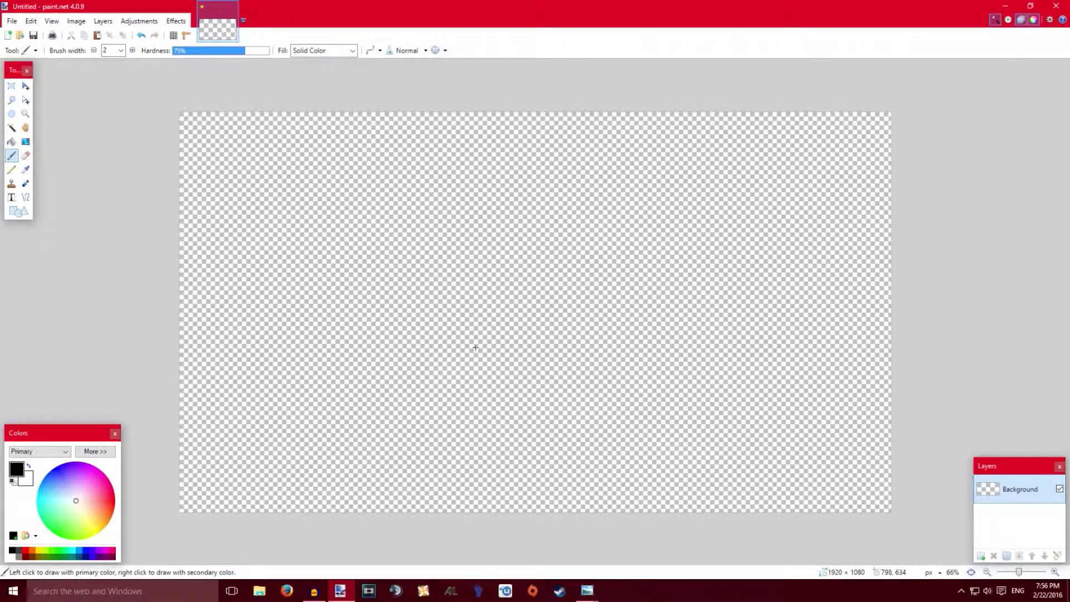
key("ctrl+v")
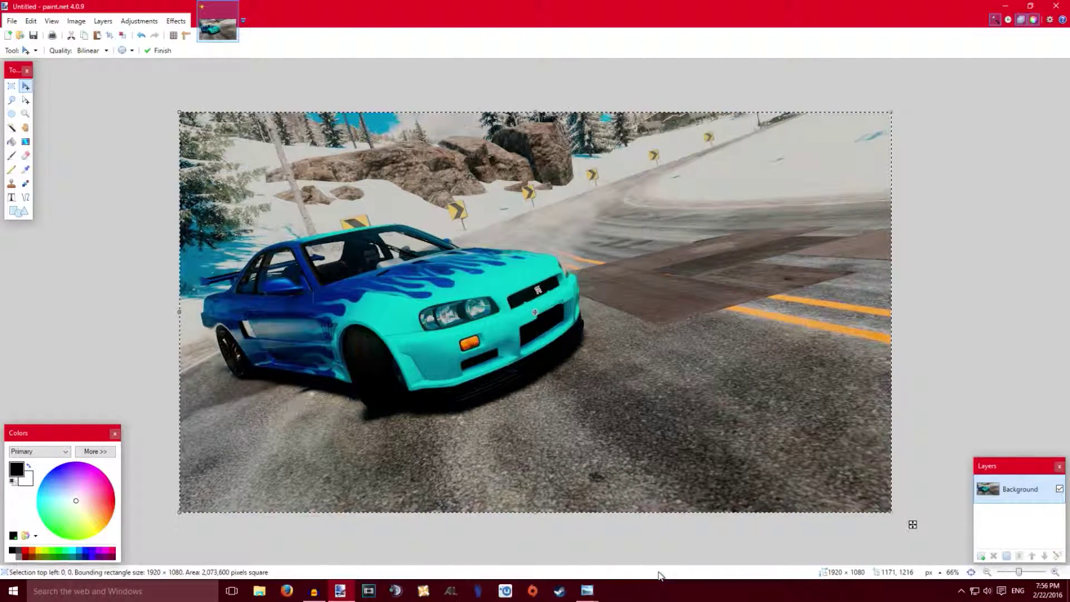
- Preview the the-crew-33308-1920x1080 wallpaper image, then close it
left_click(588, 592)
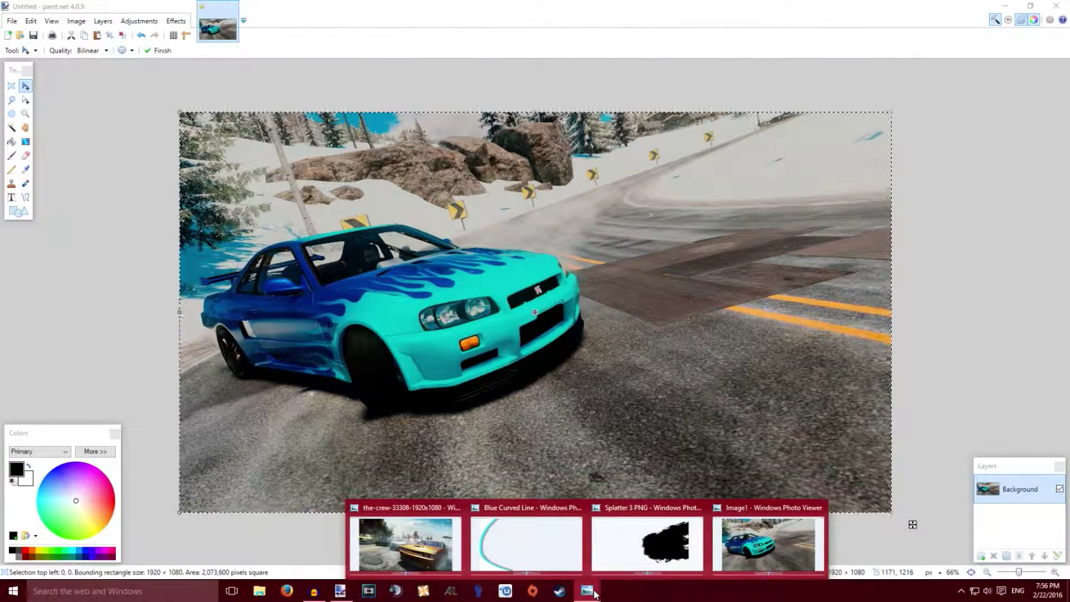
left_click(406, 543)
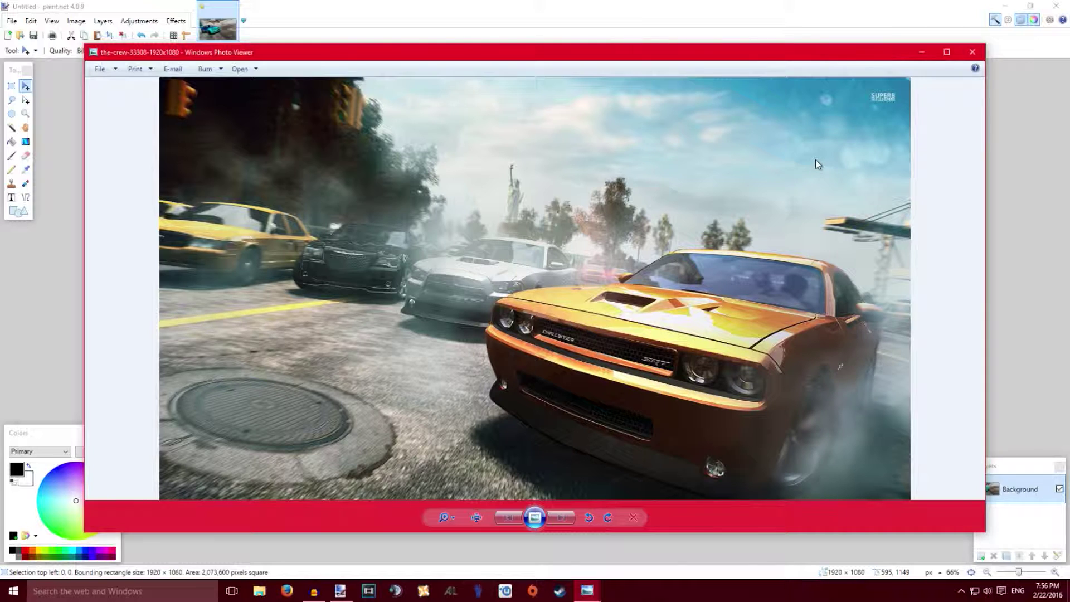
left_click(981, 54)
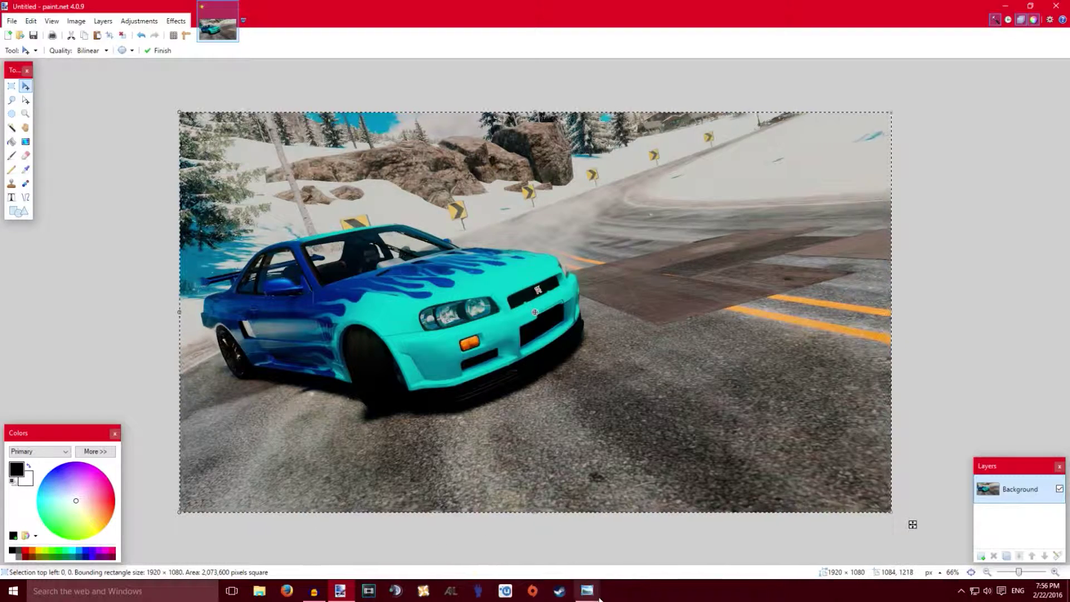
- Paste the copied Blue Curved Line image onto a new Layer 2, then add empty Layer 3
mouse_move(588, 591)
left_click(469, 532)
right_click(277, 238)
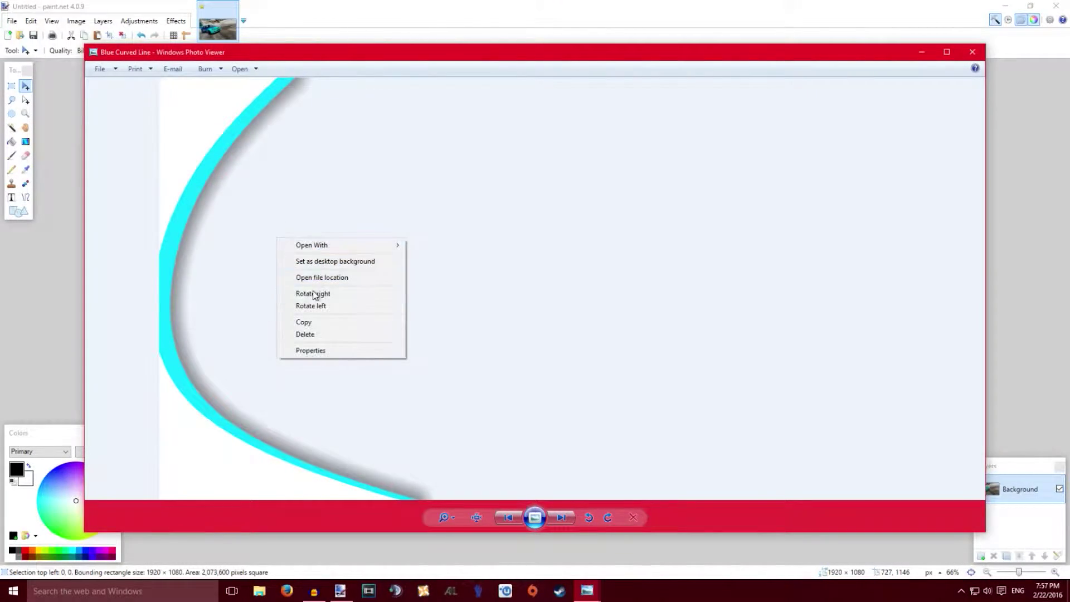
left_click(305, 322)
left_click(385, 19)
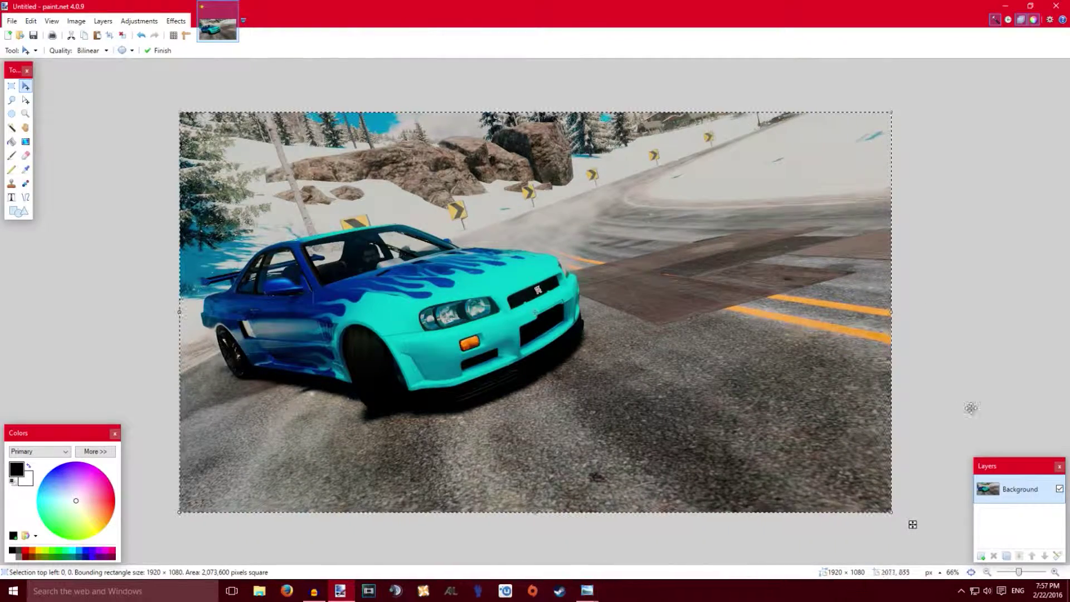
left_click(981, 556)
key("ctrl+v")
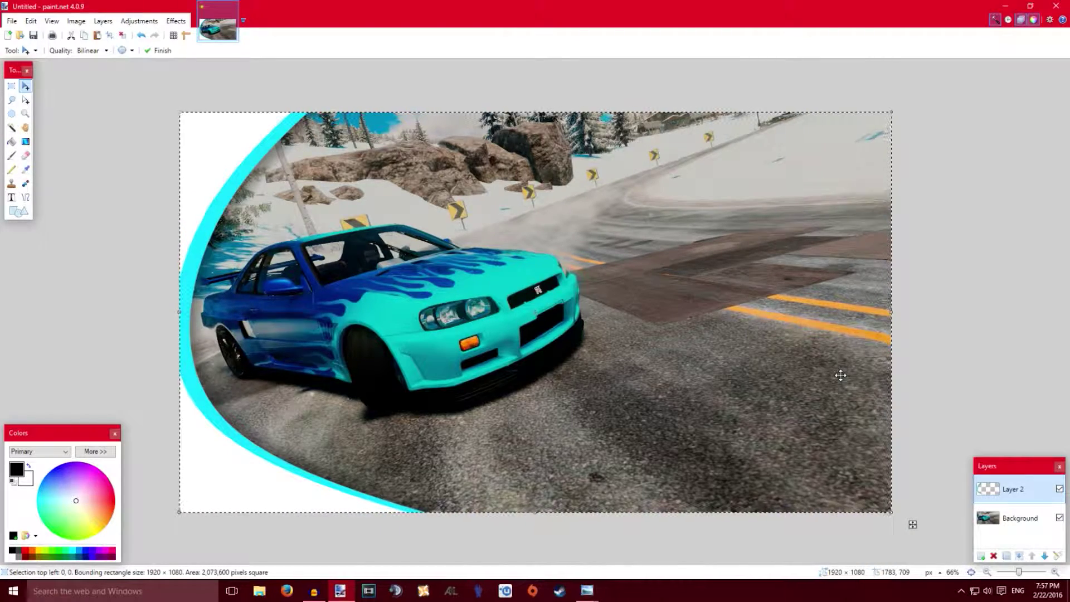
left_click(980, 555)
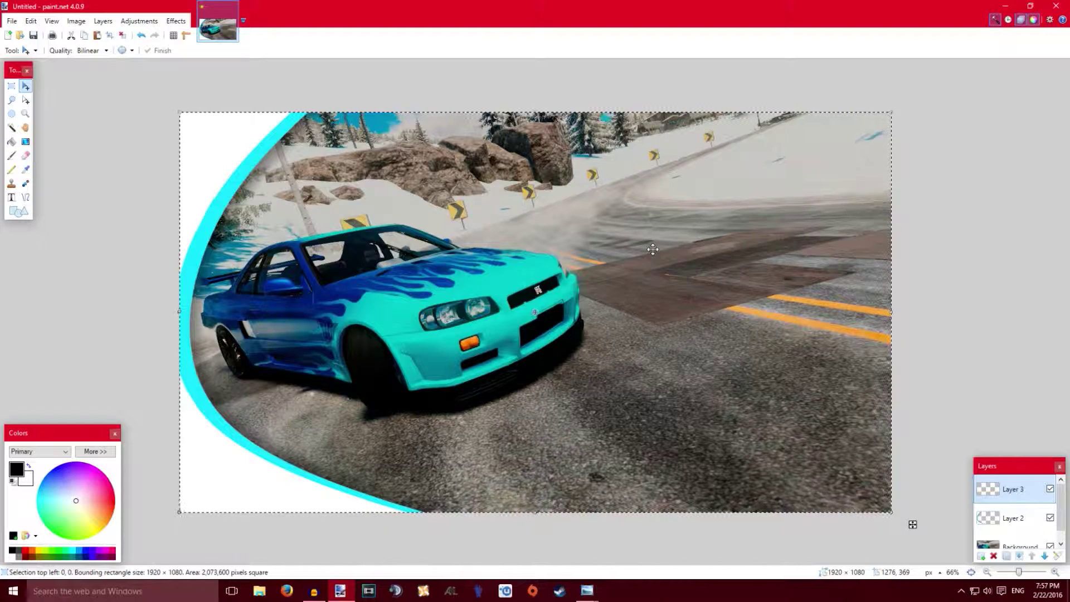
- Enlarge the black splatter on Layer 3 and place it right of the car, past the top edge
mouse_move(587, 590)
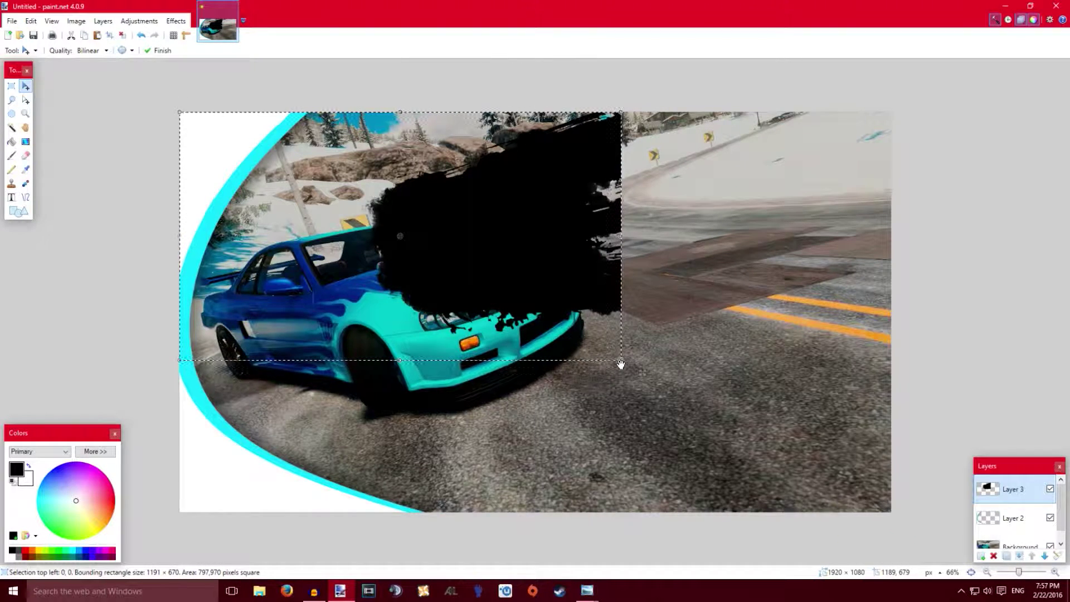
left_click_drag(620, 360, 890, 521)
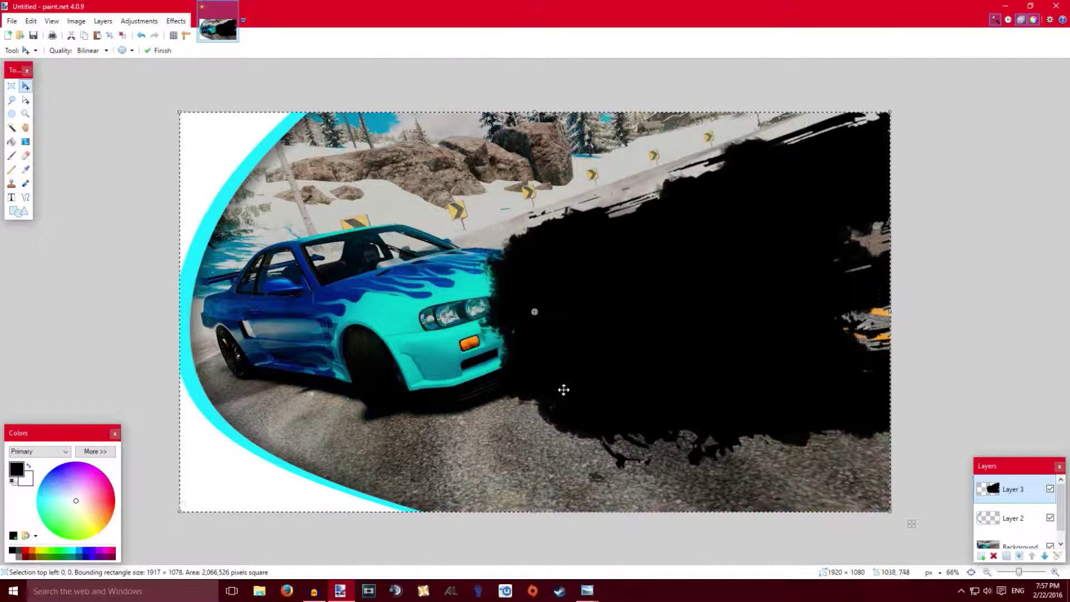
left_click_drag(583, 386, 653, 310)
key("ctrl+z")
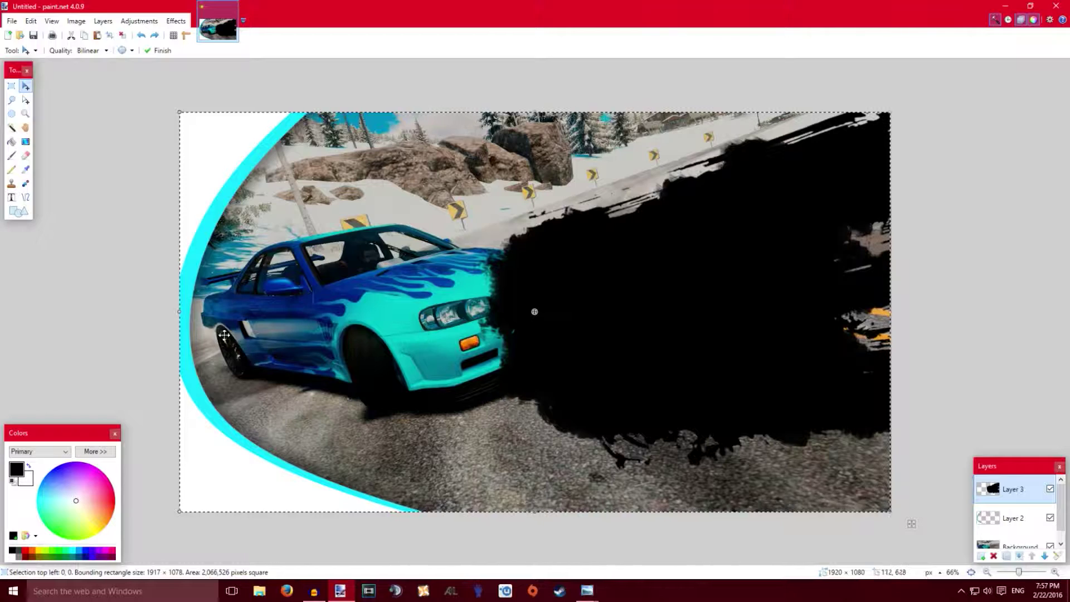
left_click_drag(192, 313, 358, 319)
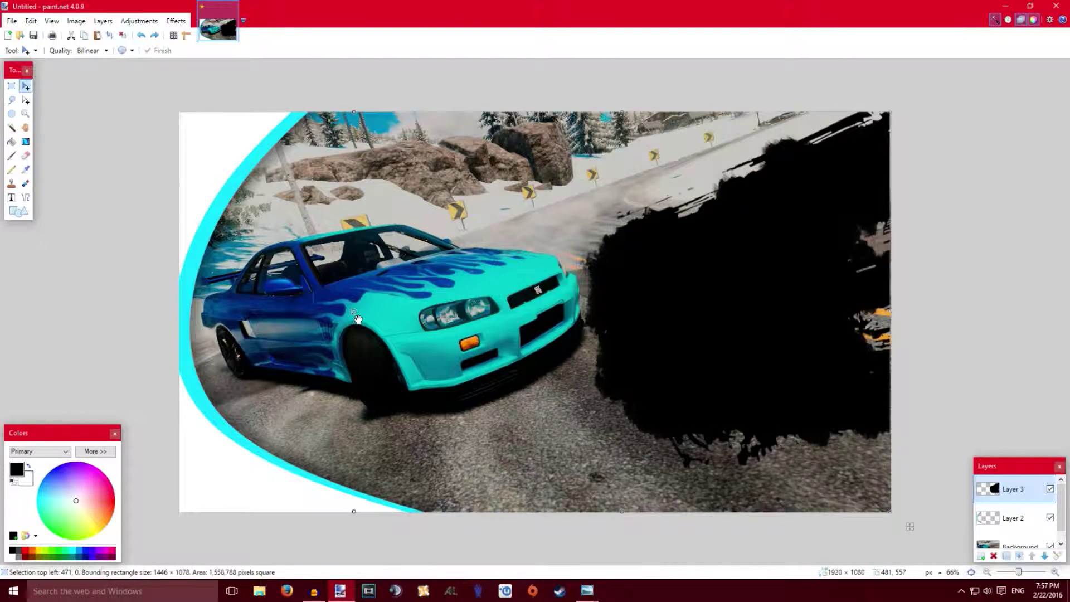
left_click(357, 318)
left_click_drag(719, 288, 618, 248)
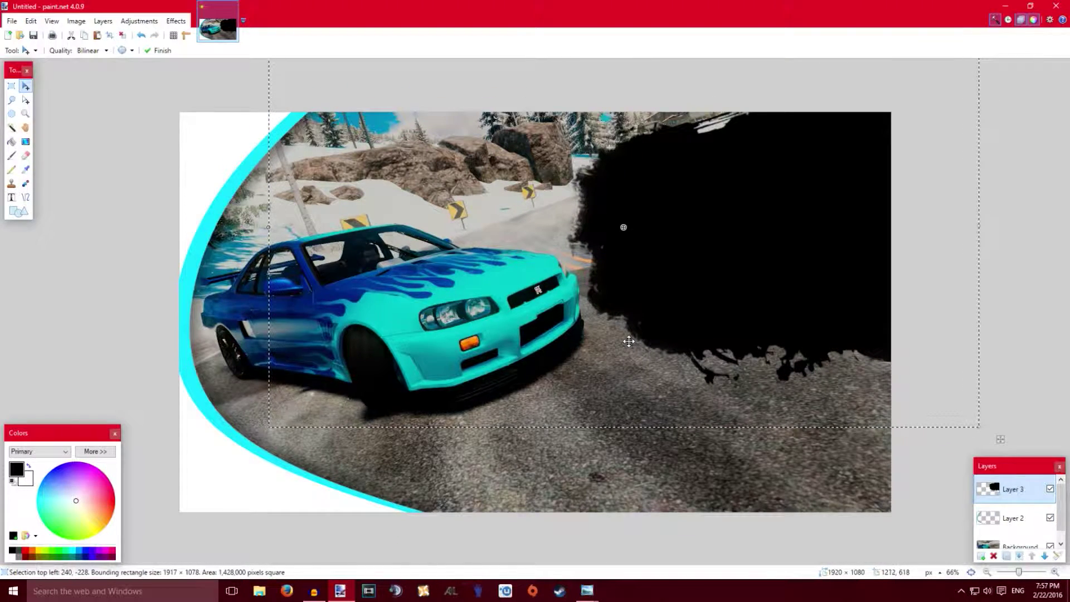
key("ctrl+d")
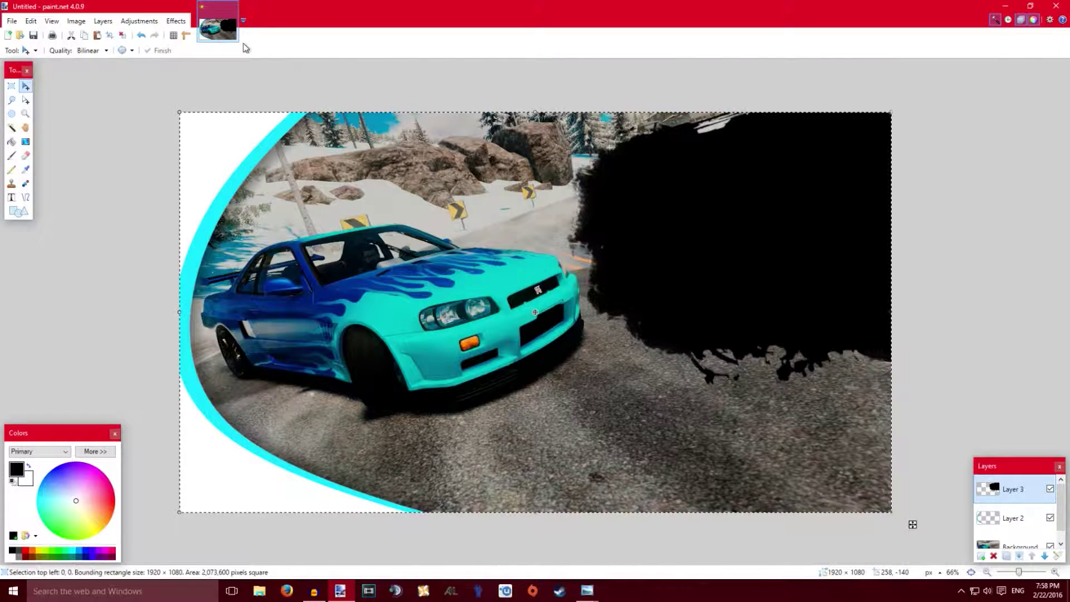
left_click(177, 23)
- Apply Effects > Photo > Sharpen with an amount of 20
mouse_move(203, 169)
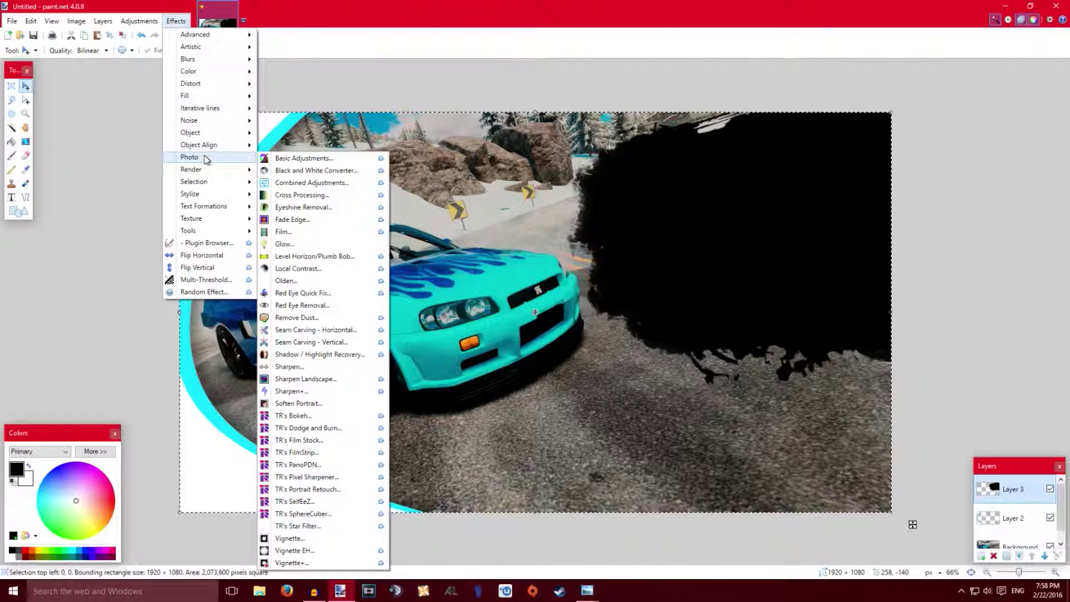
left_click(312, 367)
left_click_drag(456, 290, 614, 280)
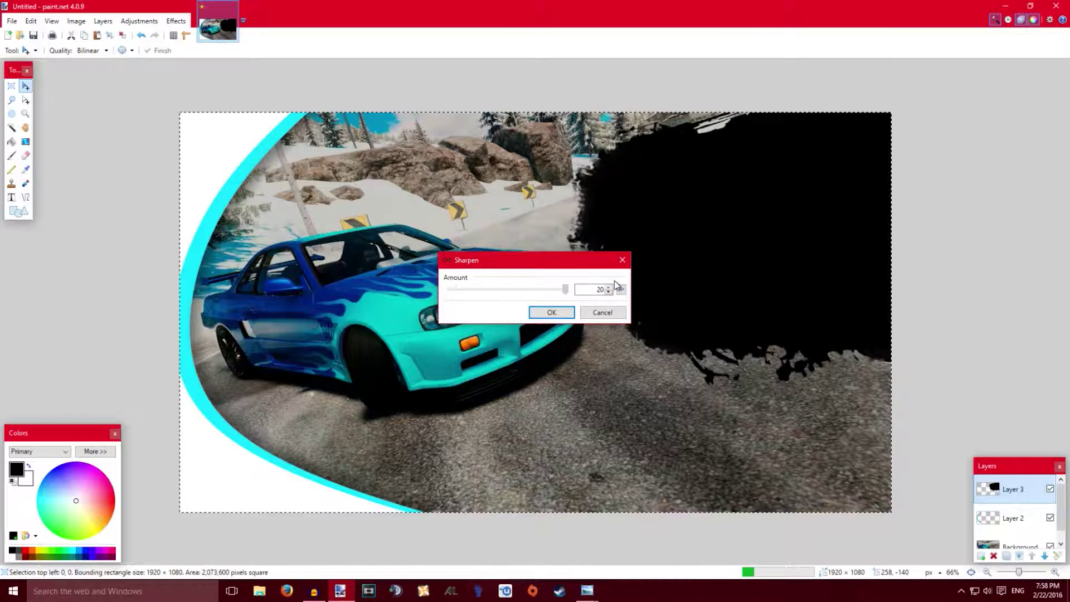
left_click(550, 313)
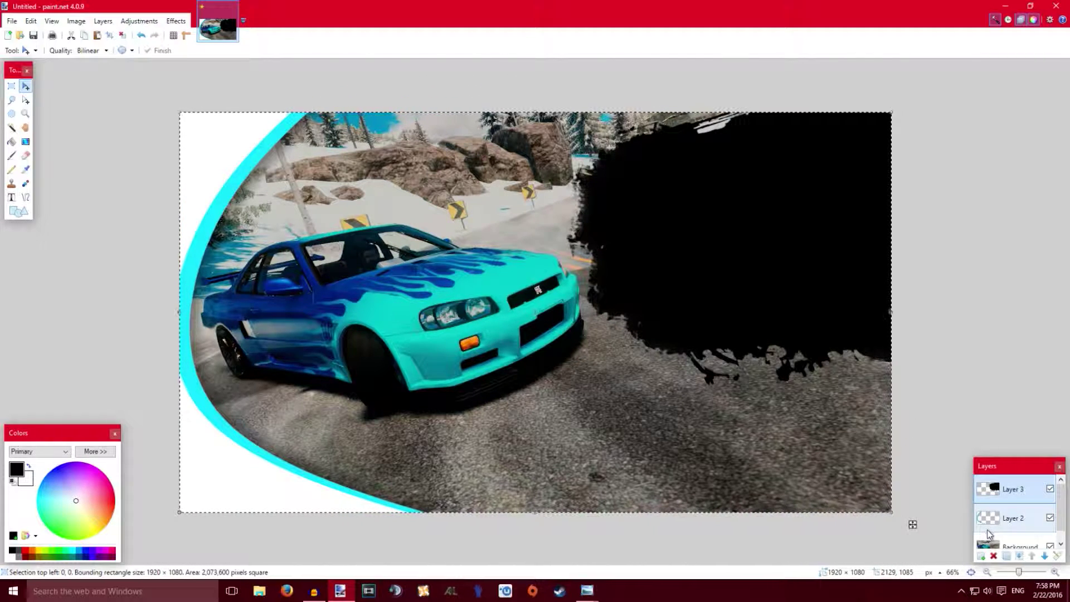
- Move Layer 2 above the splatter layer and add an empty Layer 4 above the splatter
left_click_drag(988, 488, 985, 553)
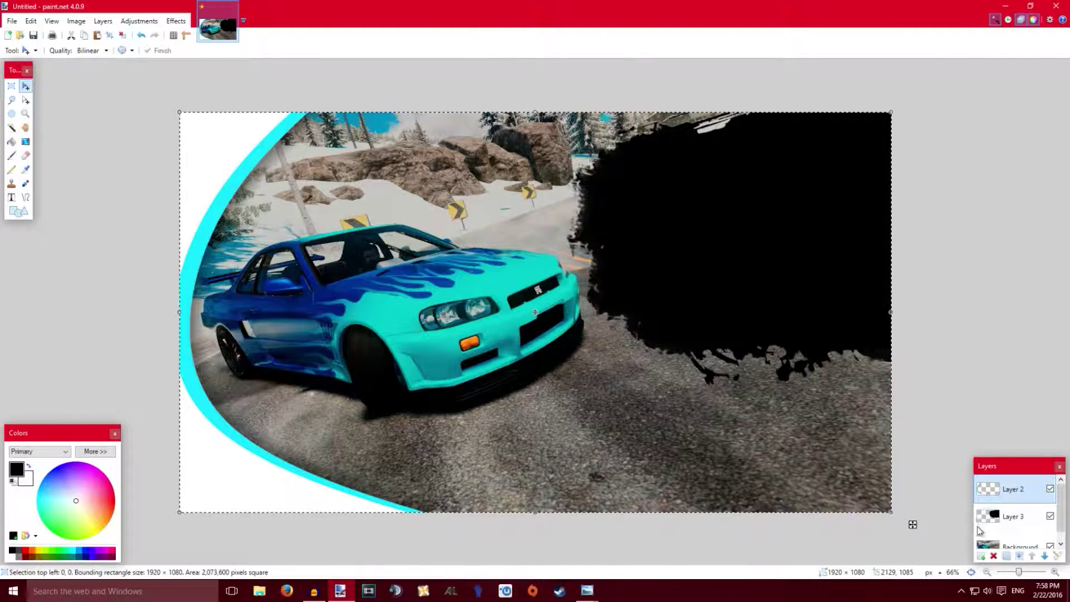
left_click(982, 554)
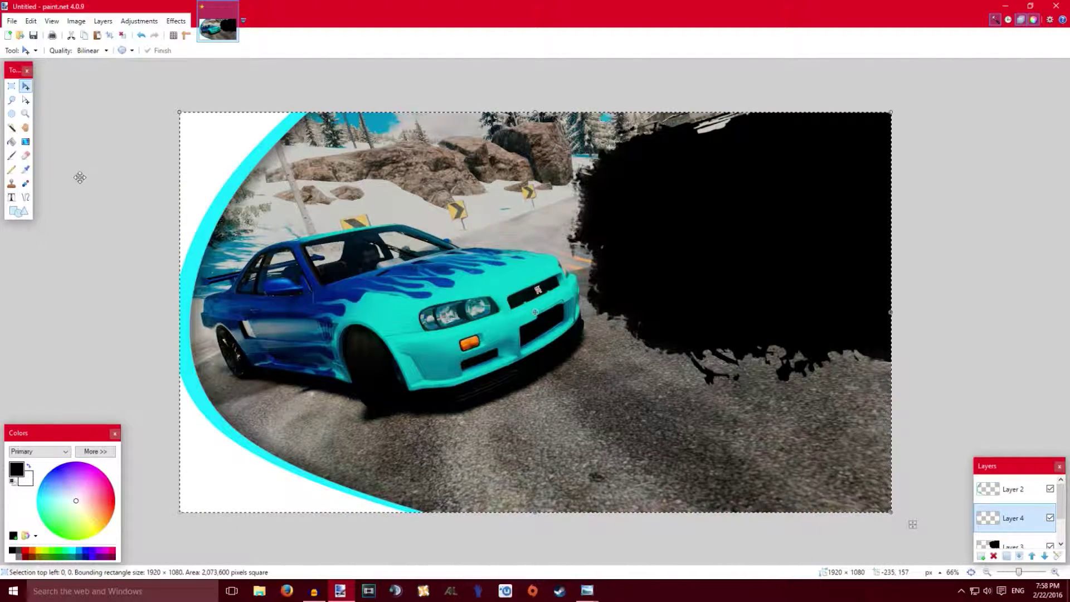
left_click(11, 197)
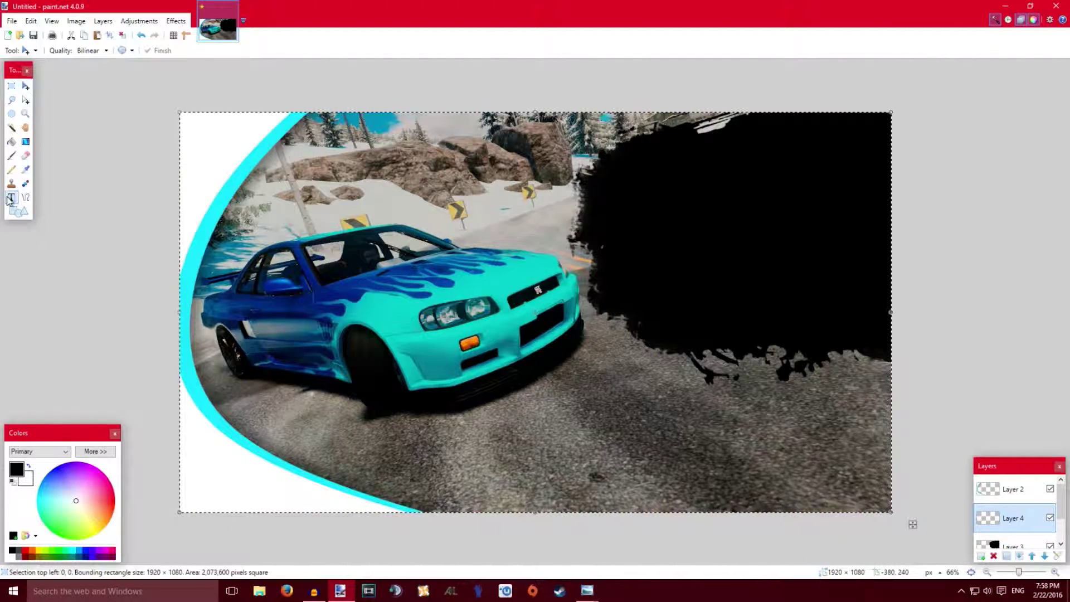
- Type 'SNOW' on the splatter in white Friday13 at size 144
left_click(11, 556)
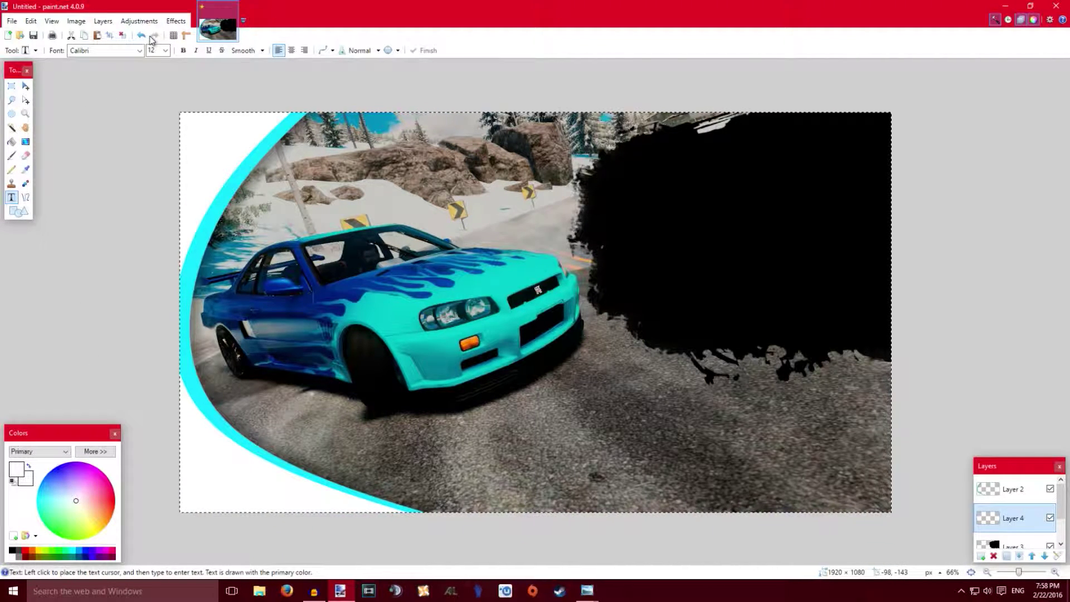
left_click(141, 50)
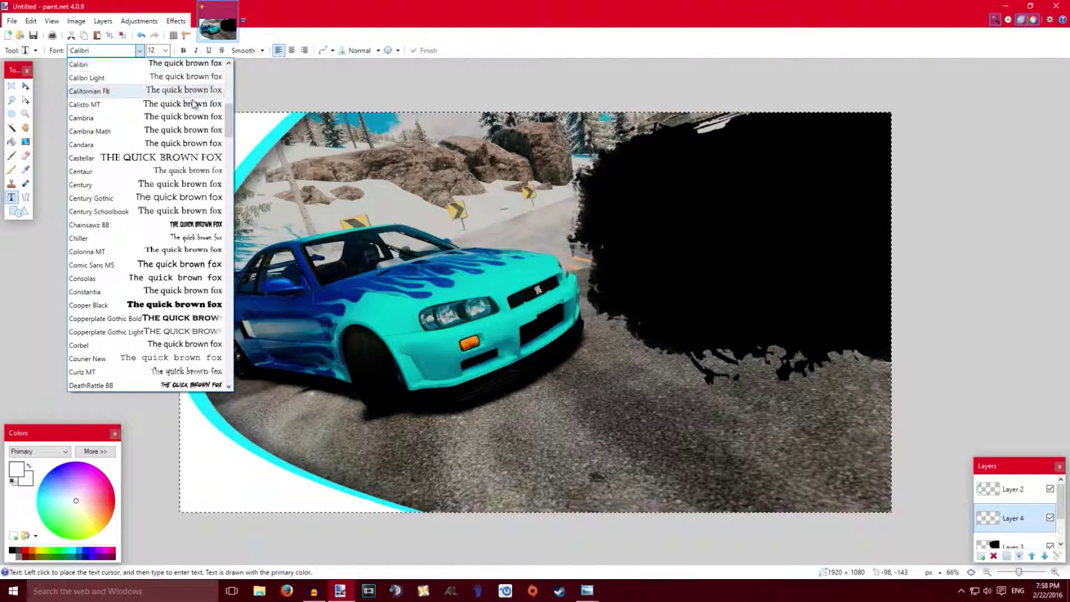
scroll(185, 115, "up", 3)
scroll(189, 119, "down", 9)
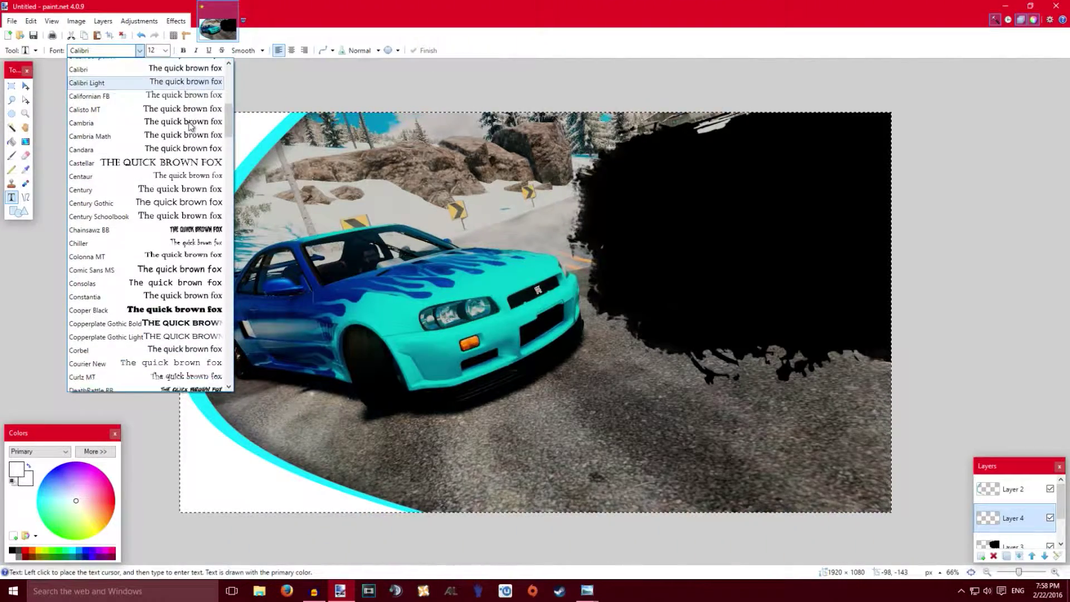
scroll(189, 128, "down", 6)
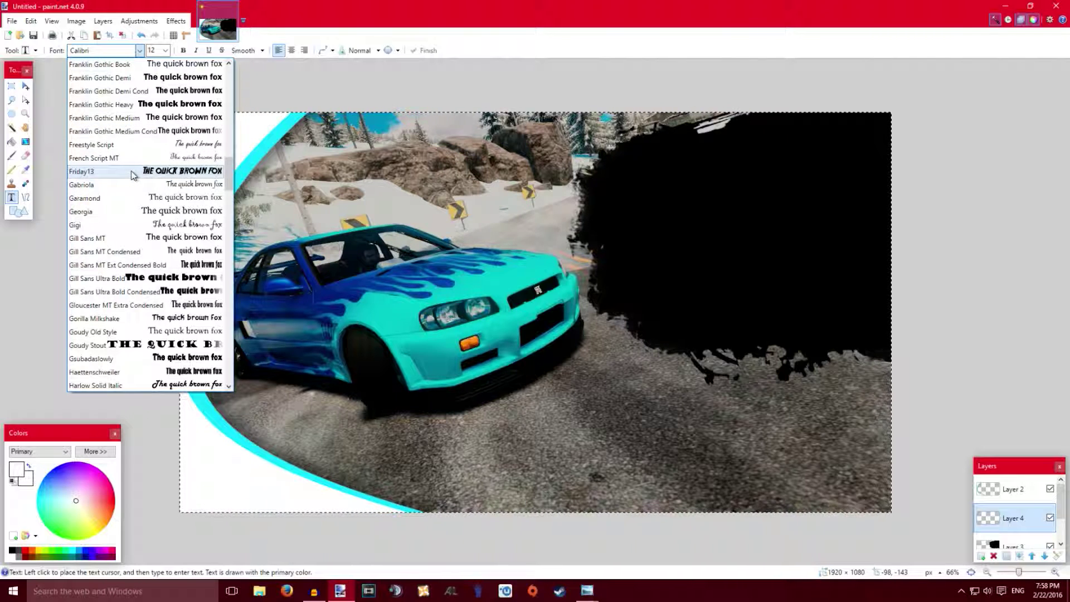
left_click(130, 173)
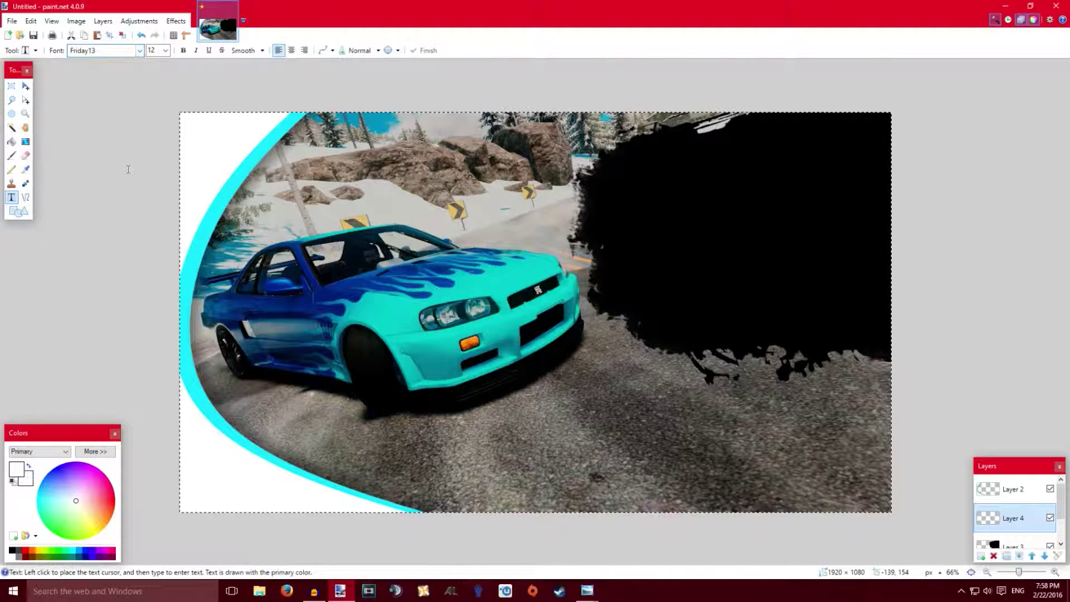
left_click(165, 51)
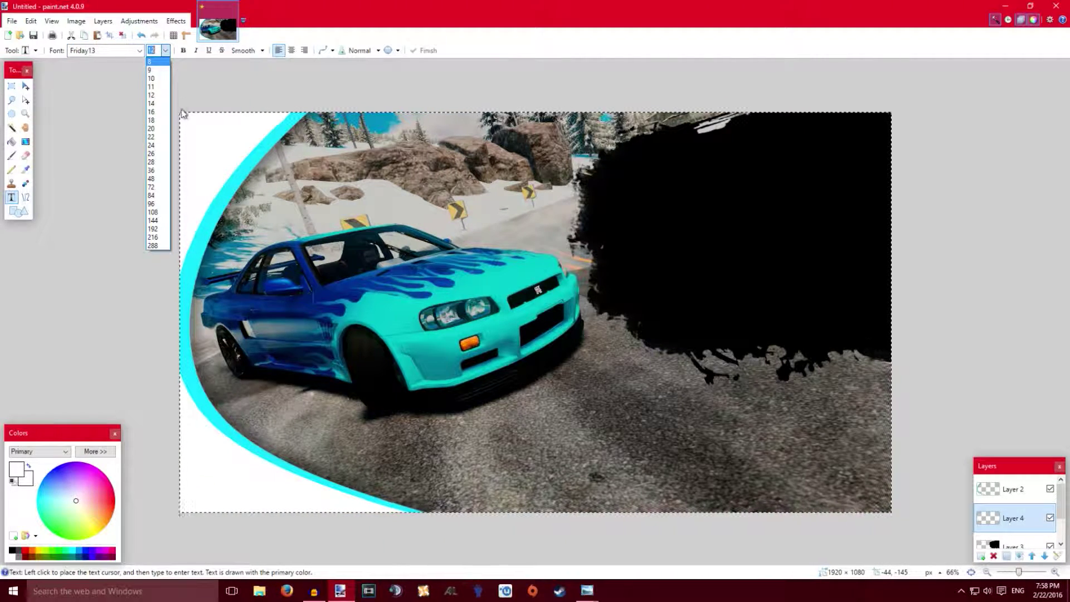
left_click(160, 221)
left_click(643, 163)
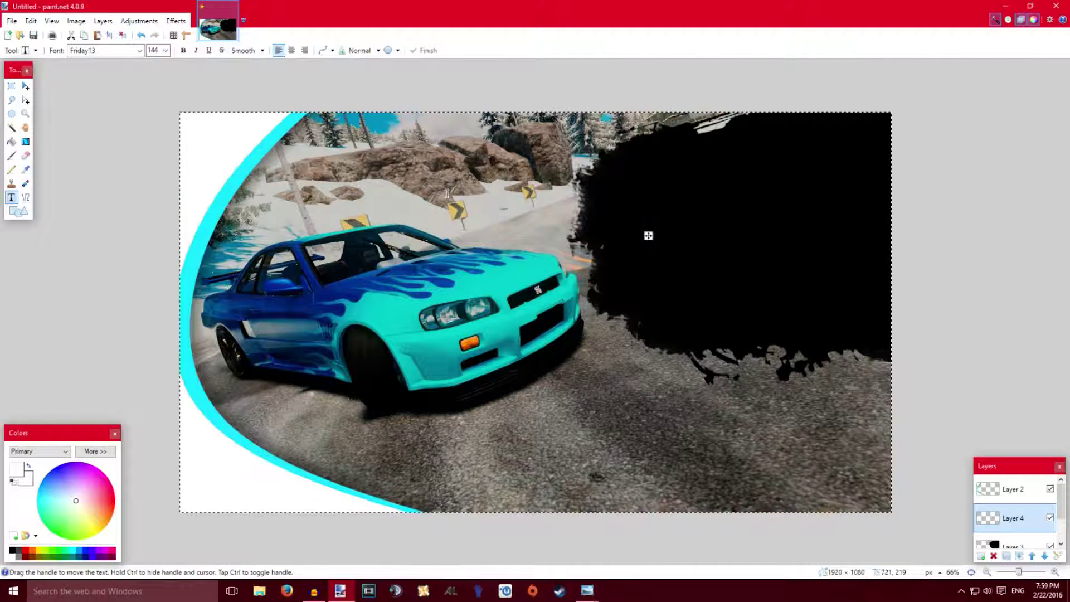
type("SNOW")
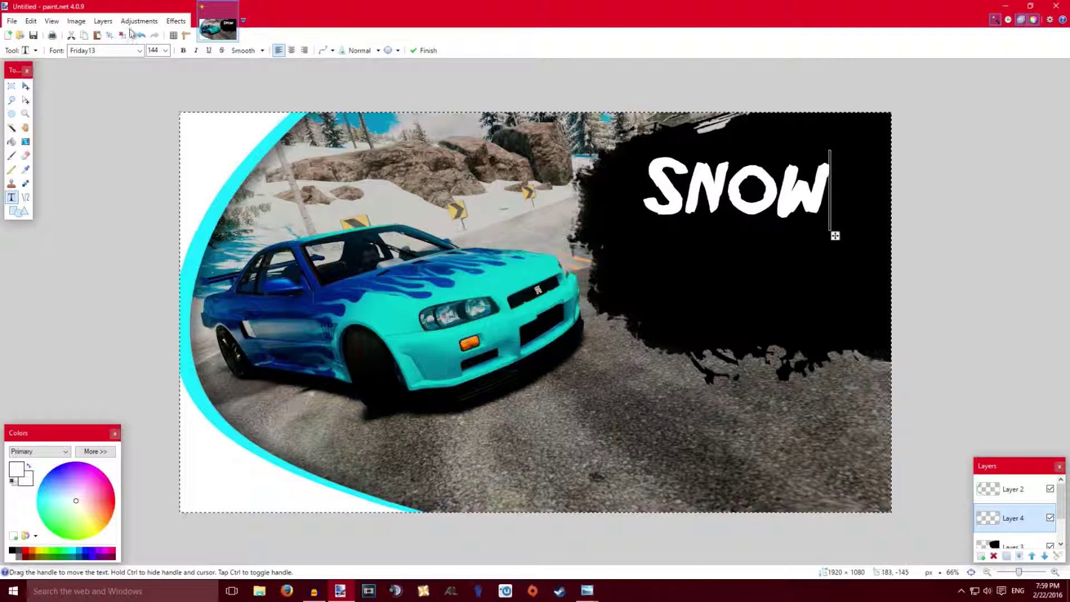
- Enlarge the SNOW text to size 192, then undo the attempted move and text
left_click(166, 50)
left_click(159, 231)
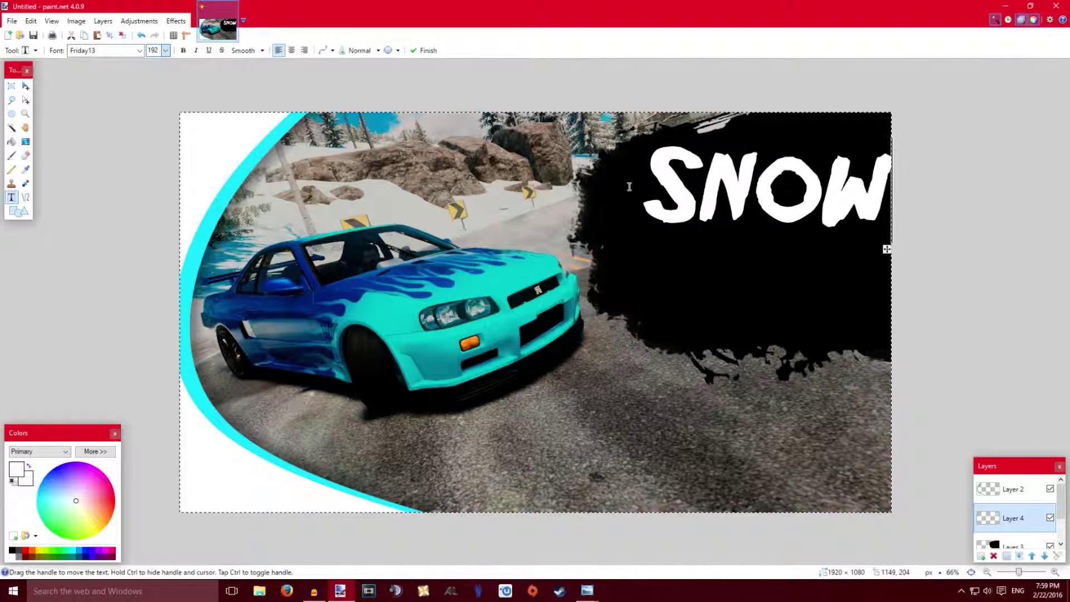
left_click(25, 85)
left_click_drag(825, 207, 804, 207)
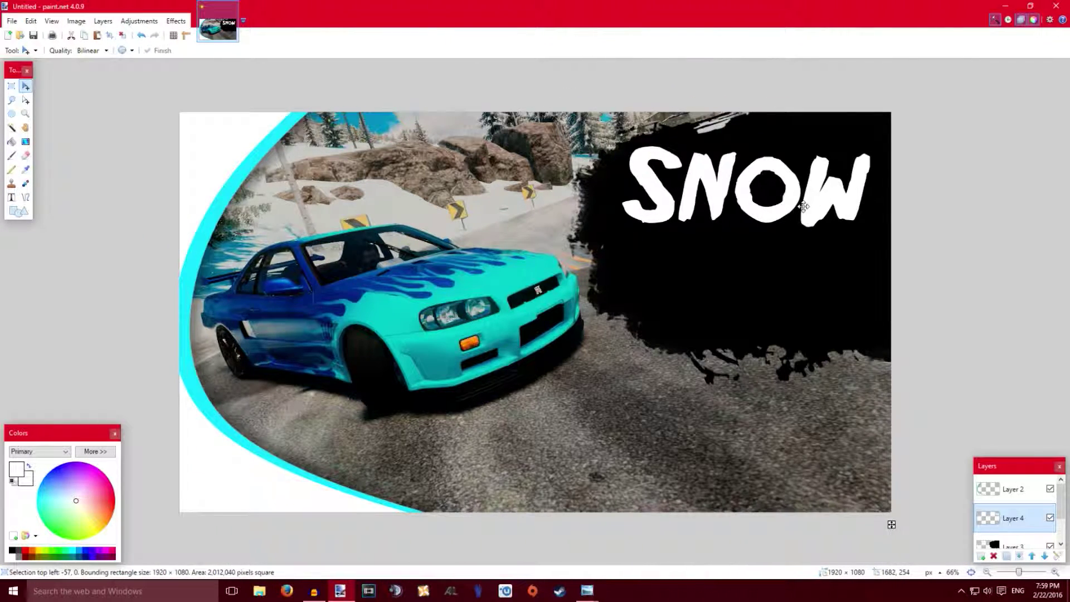
key("ctrl+z")
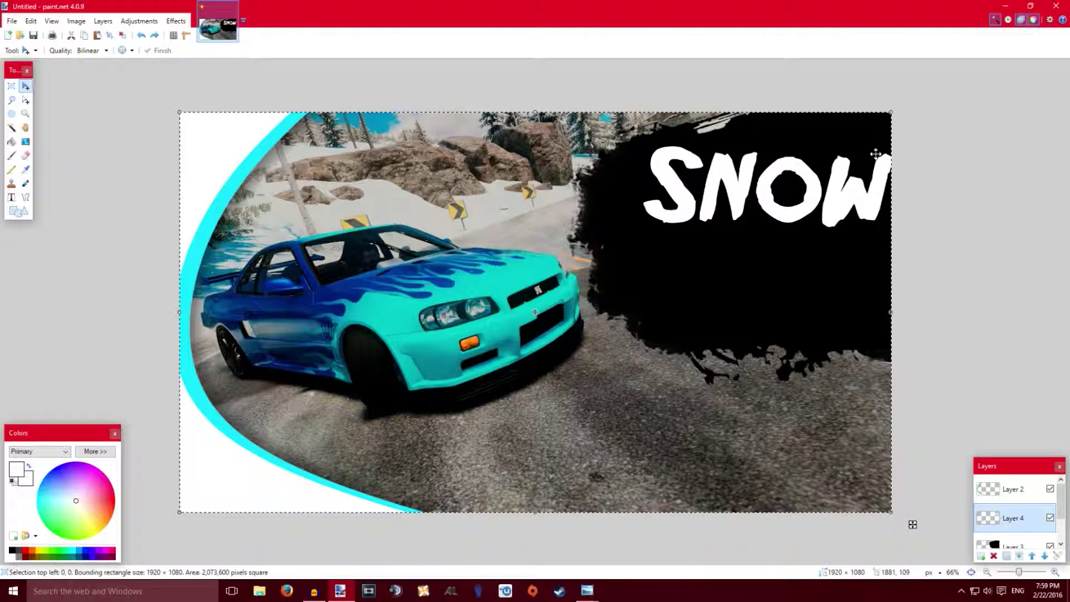
key("ctrl+z")
- Retype SNOW on the splatter, tilt it about 12.8°, and add a new Layer 5
left_click(11, 196)
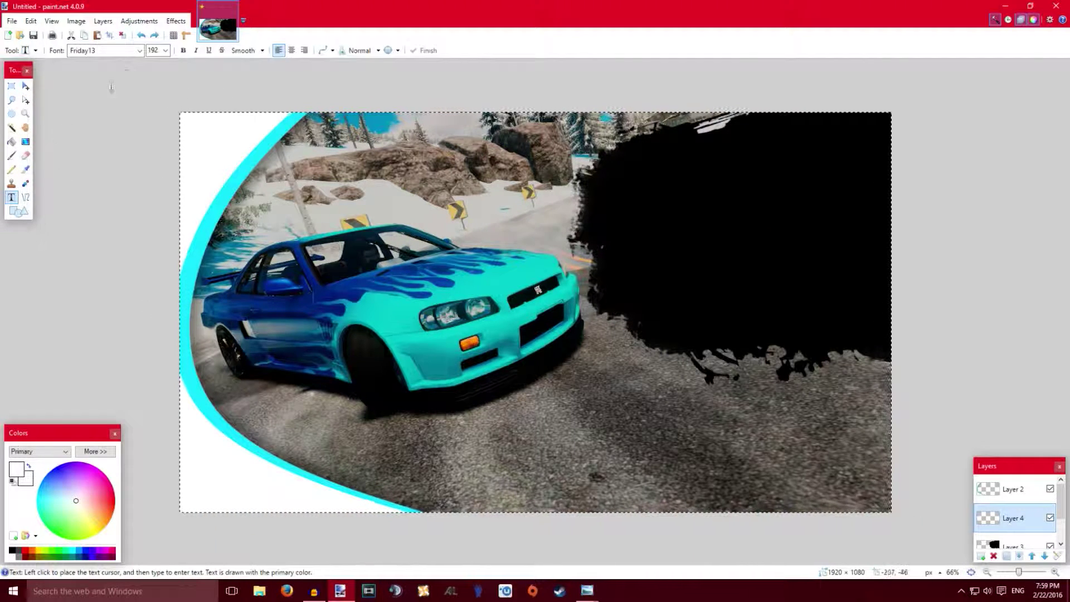
left_click(621, 208)
type("SNOW")
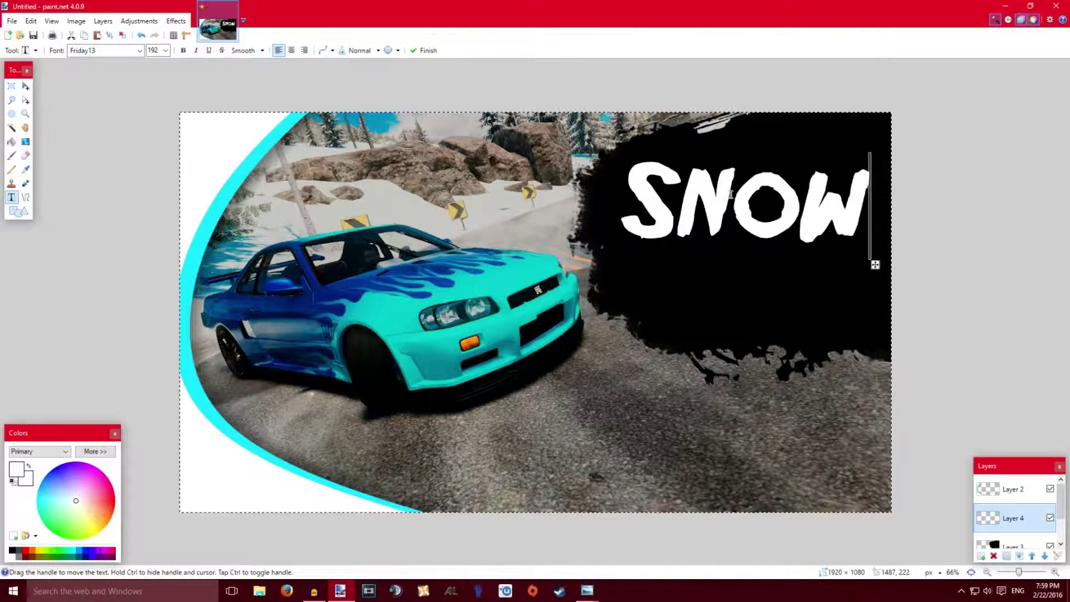
left_click(25, 86)
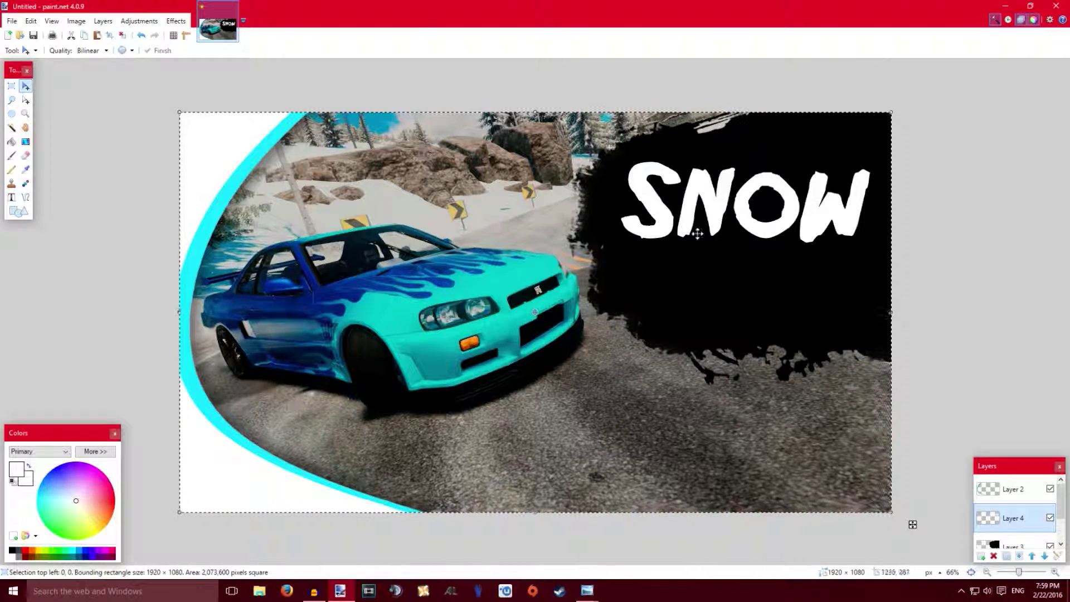
left_click_drag(904, 305, 942, 210)
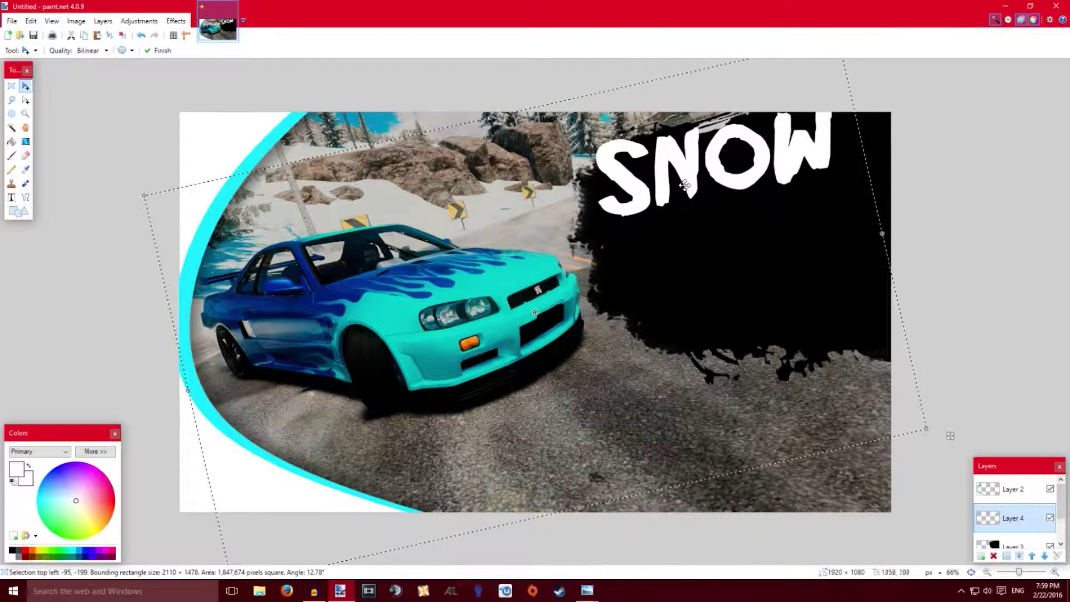
left_click_drag(702, 202, 705, 204)
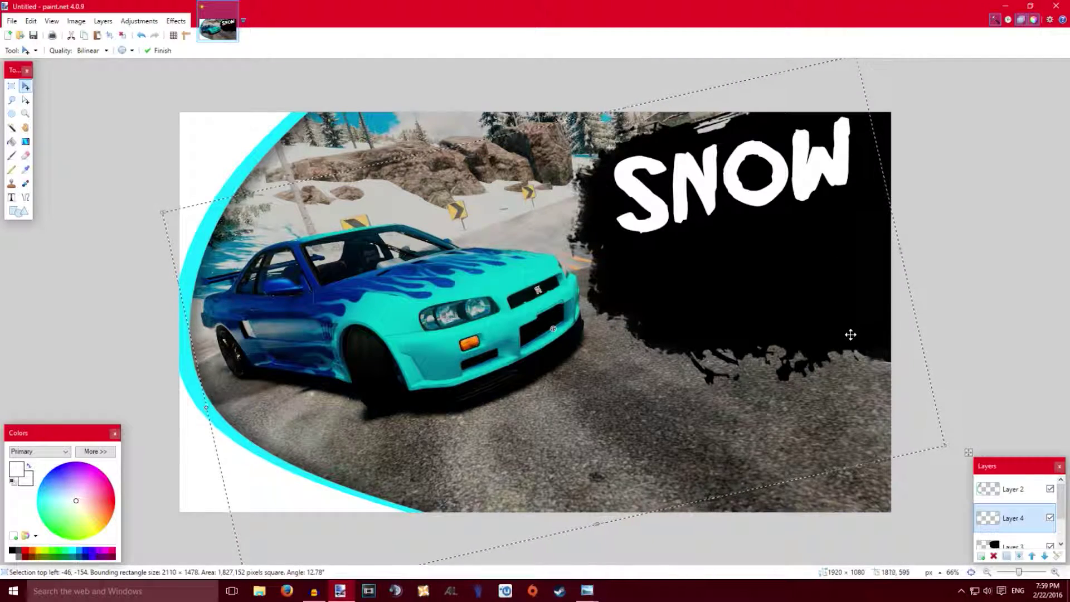
key("ctrl+z")
key("ctrl+shift+n")
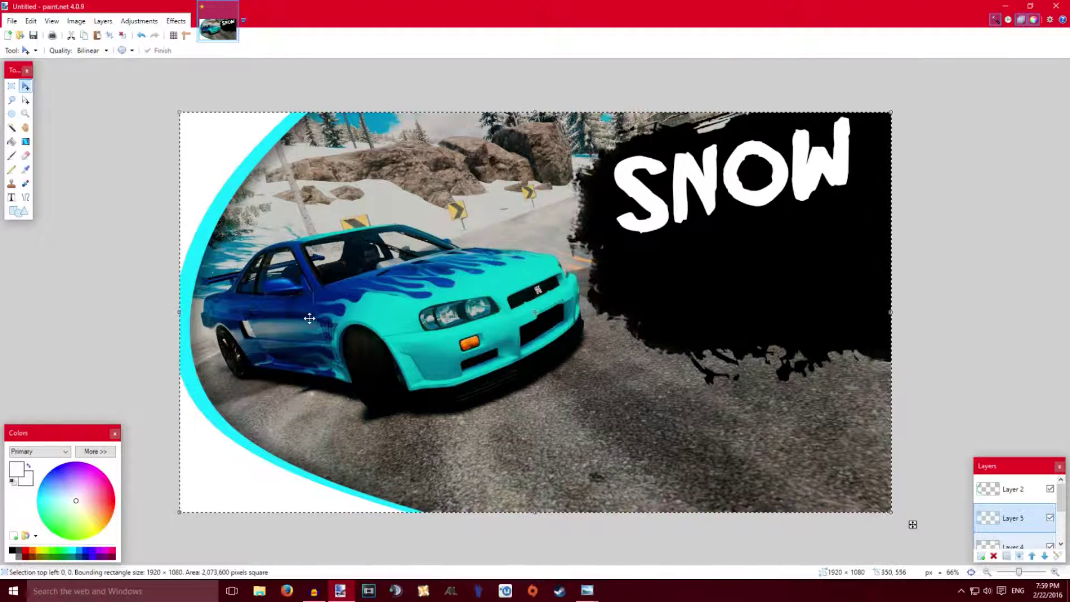
- Type 'RACE' below SNOW in cyan text at size 288
key("t")
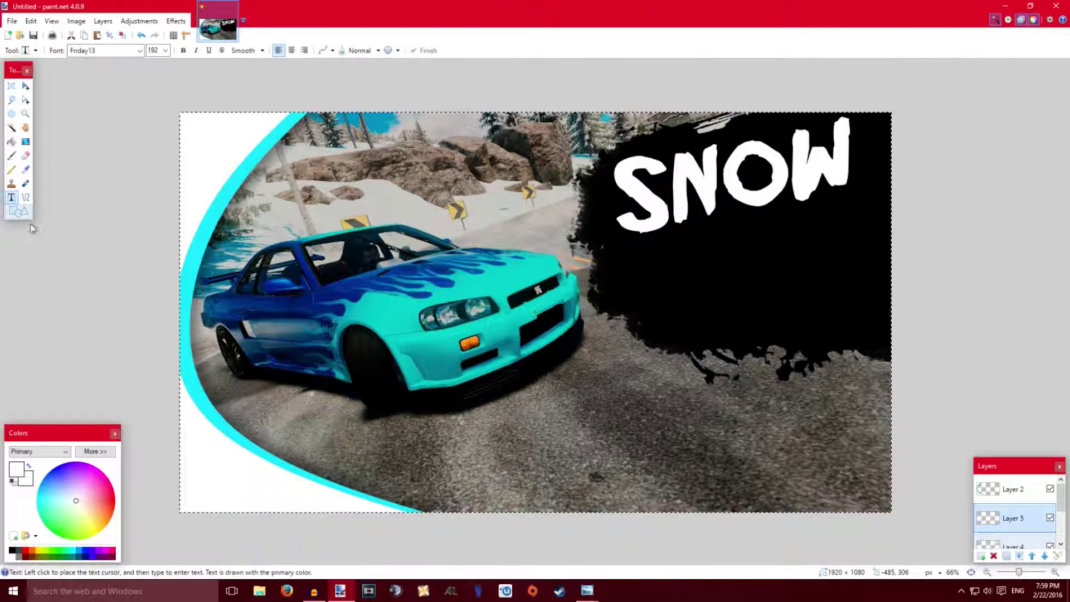
left_click(72, 551)
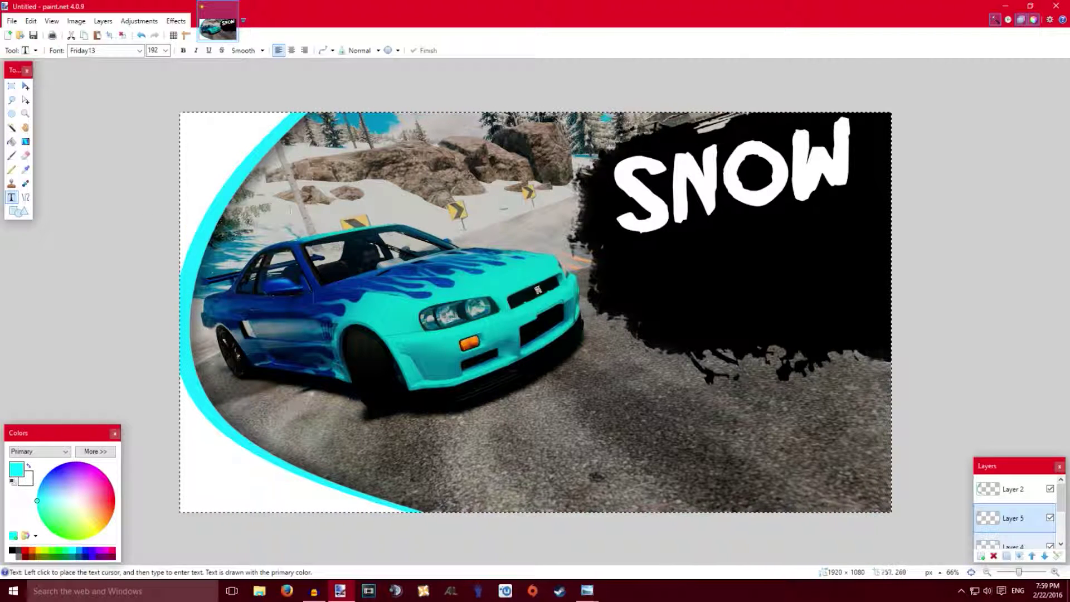
left_click(635, 284)
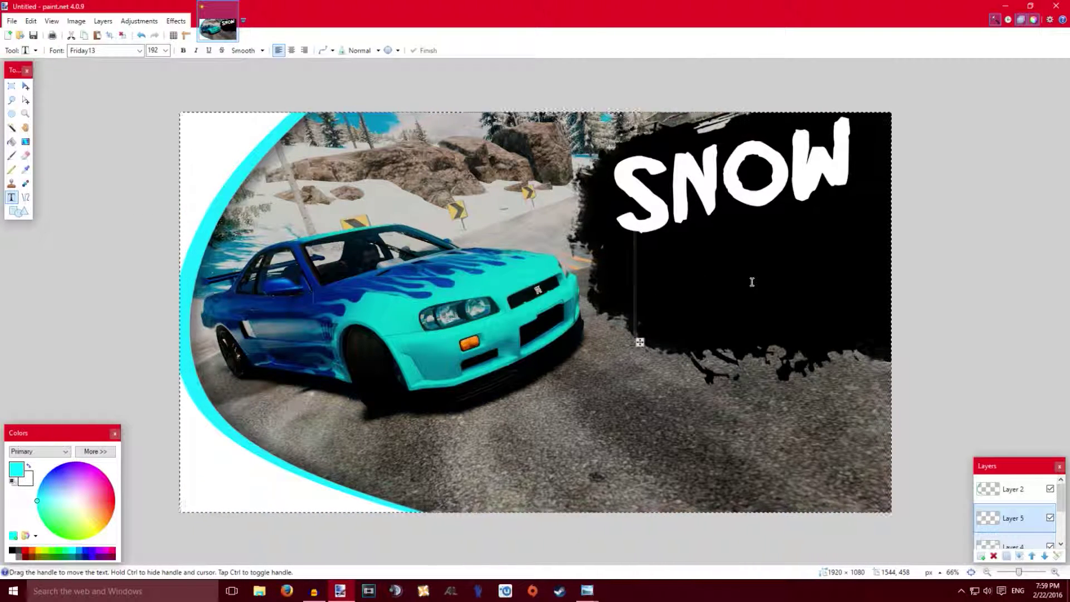
type("RACE")
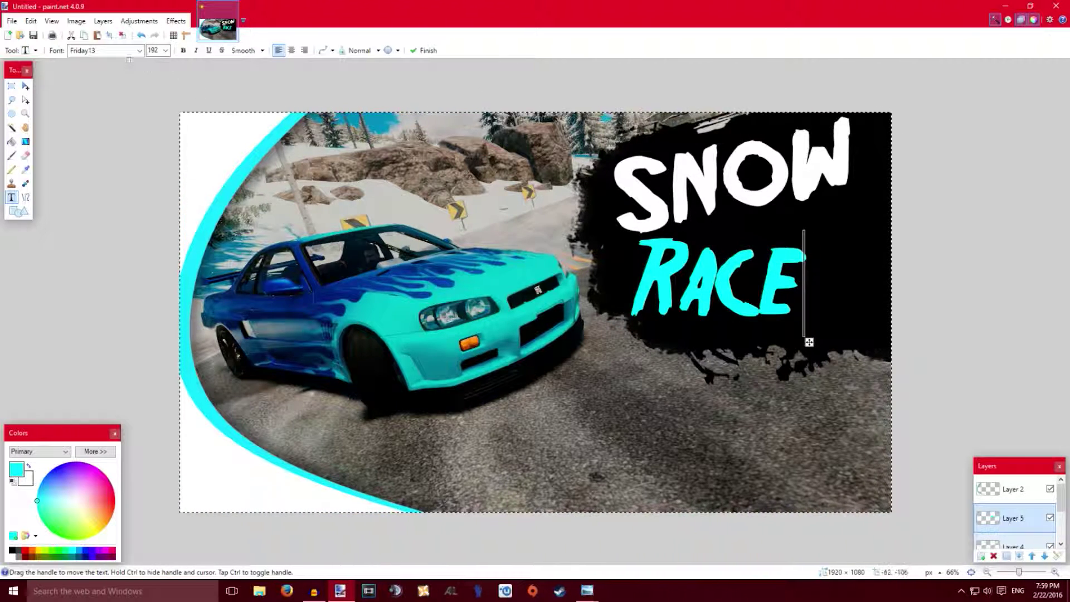
left_click(166, 50)
left_click(158, 240)
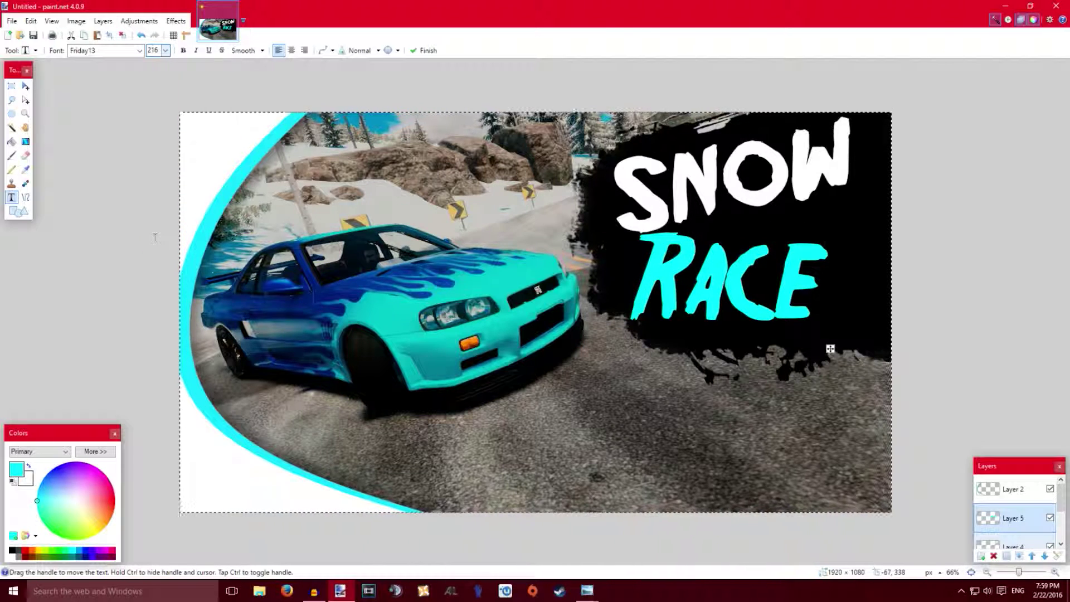
left_click(165, 50)
left_click(156, 252)
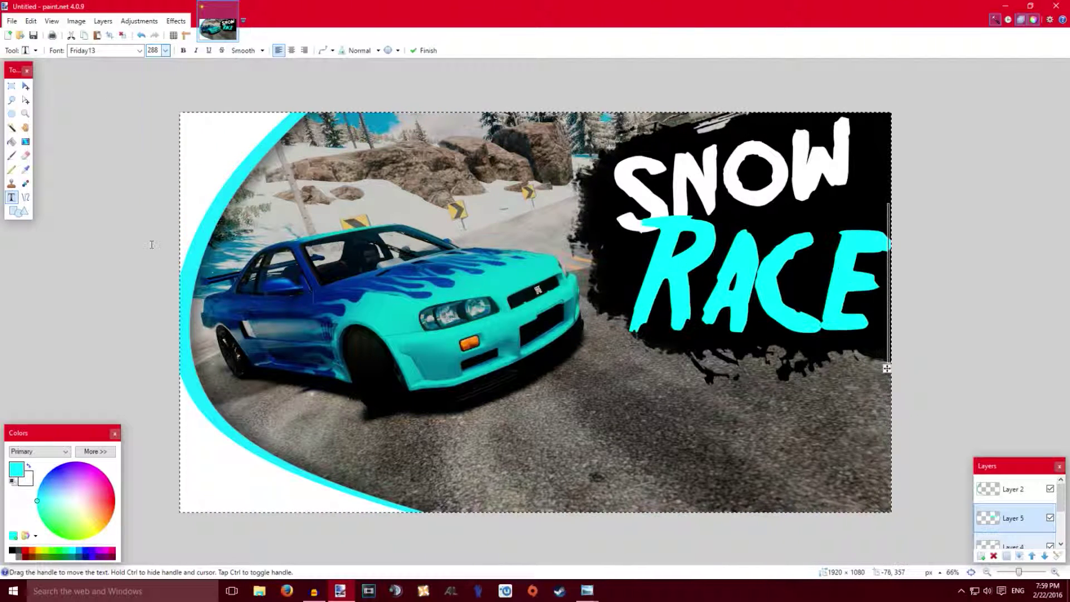
- Shift RACE left under SNOW and tilt it about 16.6° to line up
left_click_drag(887, 368, 856, 373)
left_click(26, 86)
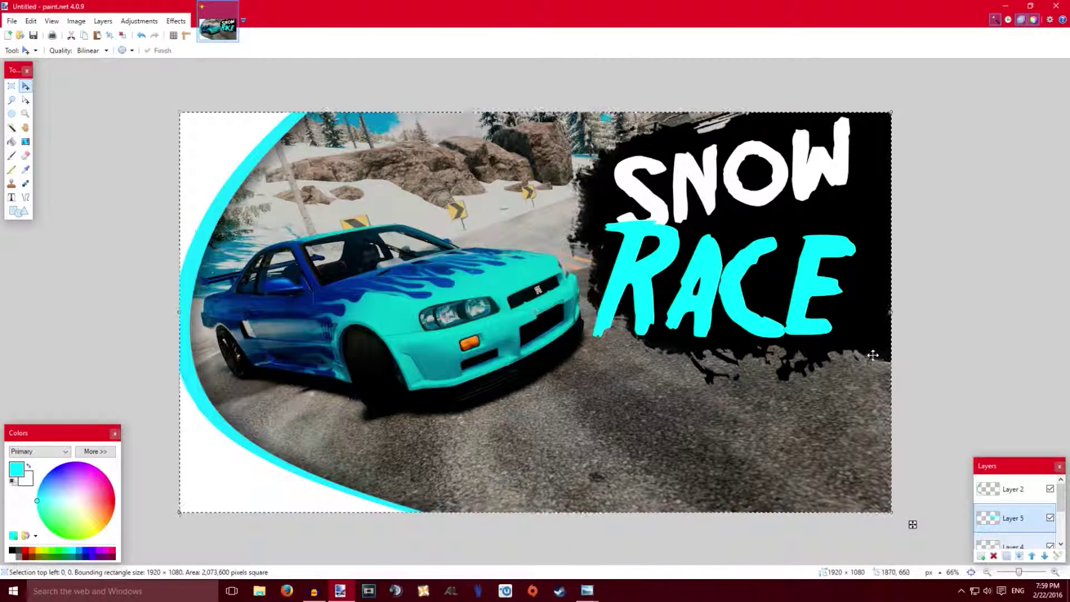
left_click_drag(907, 520, 956, 412)
key("ctrl+z")
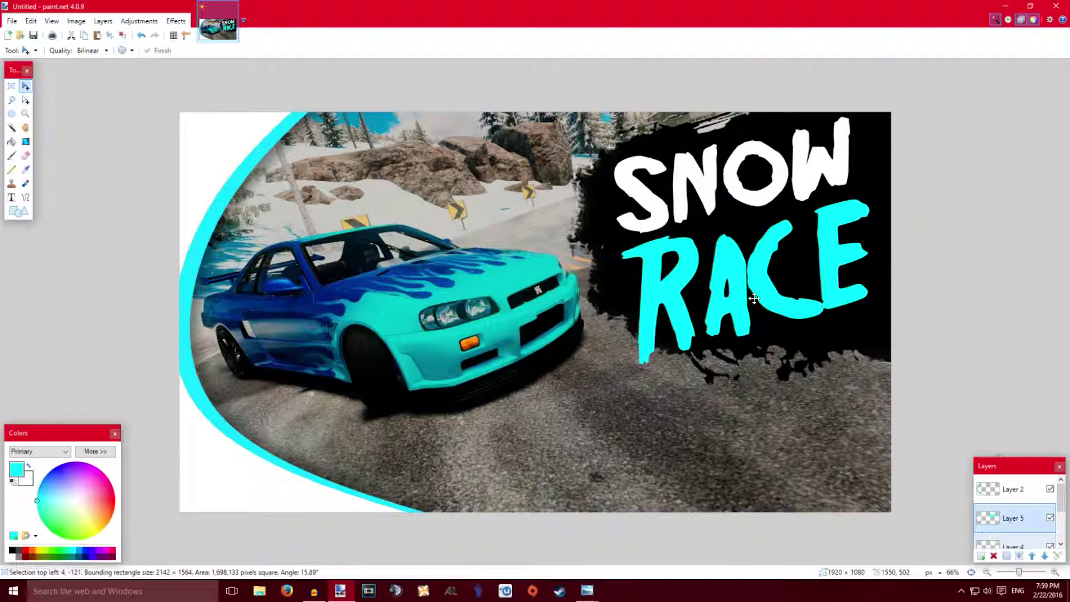
left_click_drag(753, 297, 779, 284)
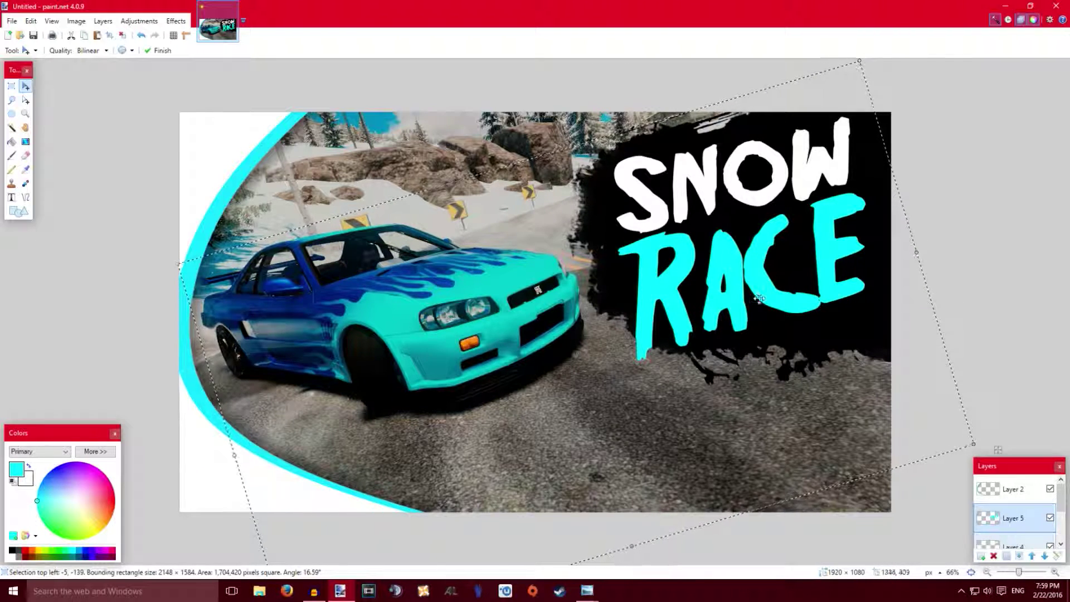
- Merge the RACE layer down, select all, and add a hard black drop shadow (blur 0, widen 11)
left_click(1019, 556)
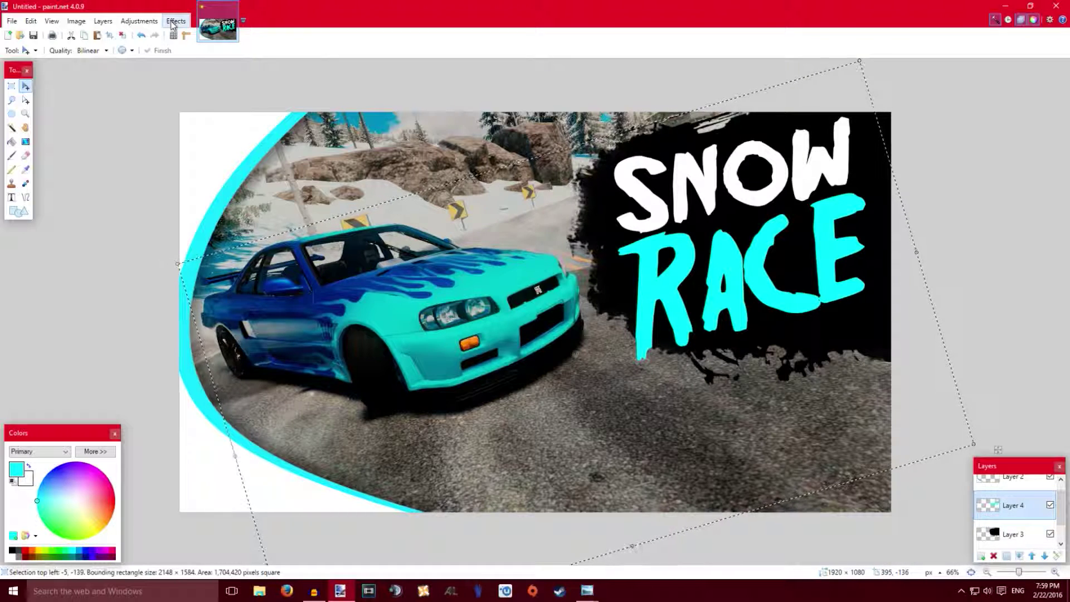
key("ctrl+a")
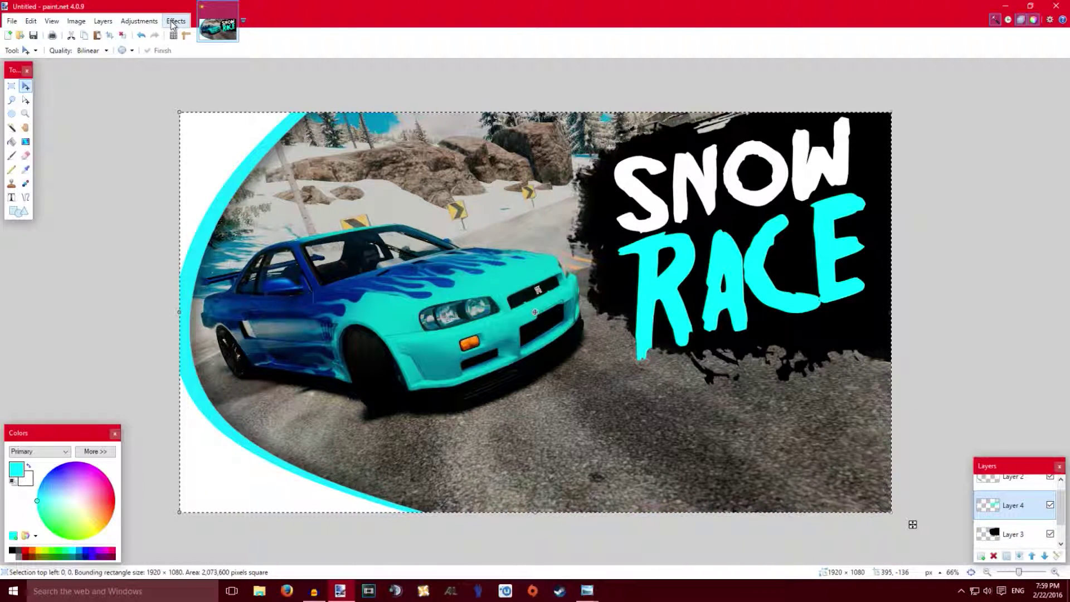
left_click(175, 21)
mouse_move(251, 148)
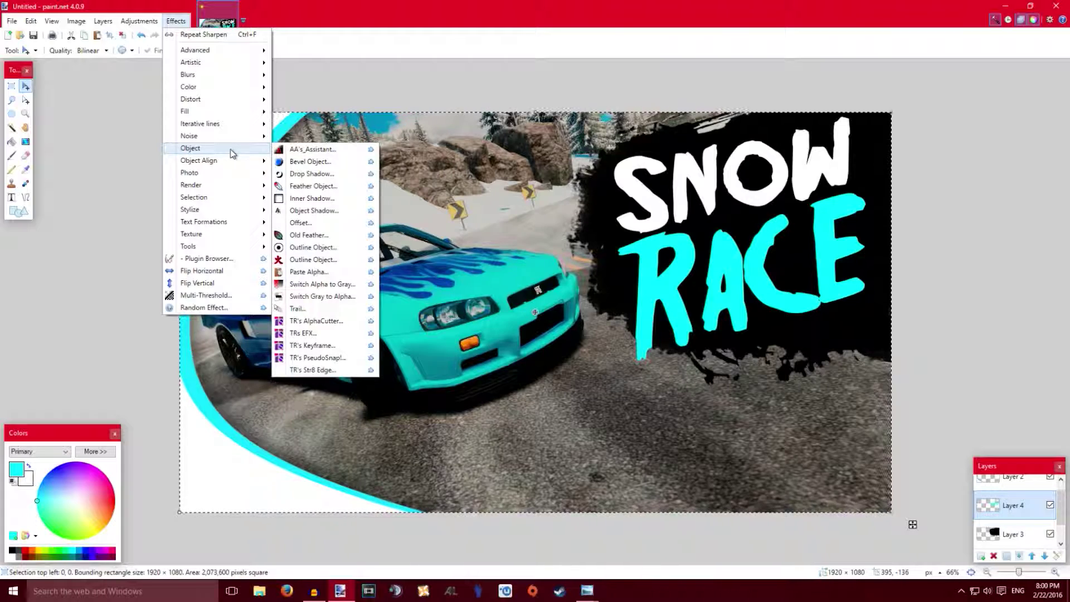
left_click(306, 174)
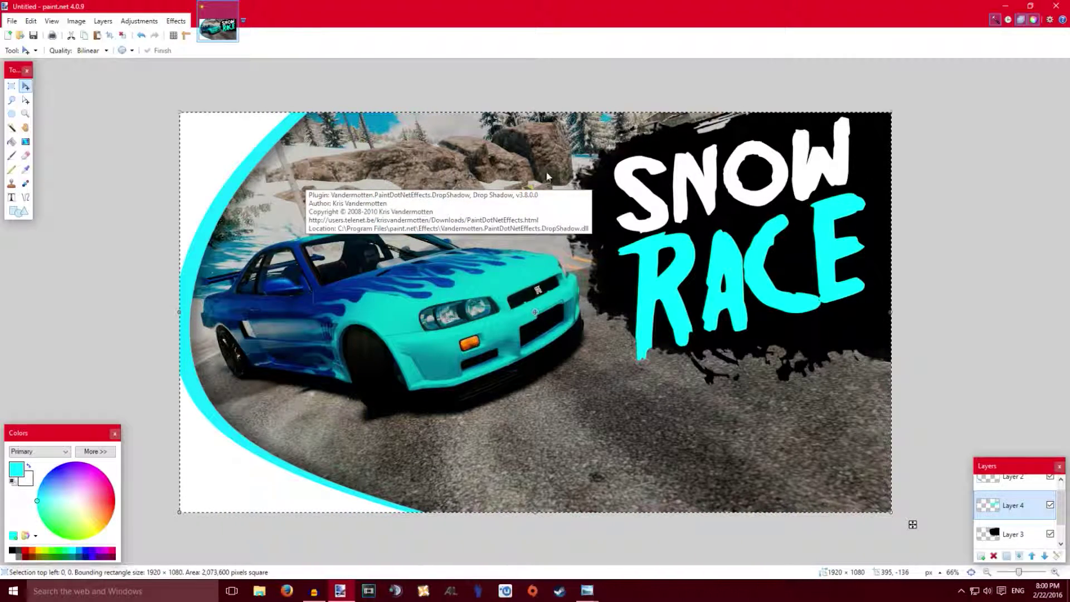
left_click_drag(582, 161, 370, 146)
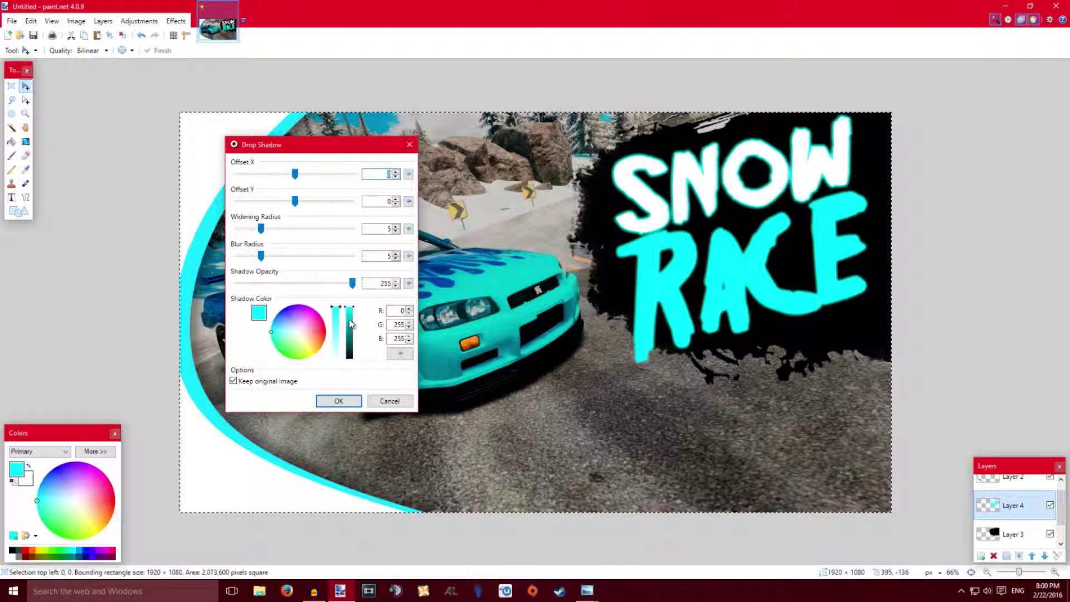
left_click_drag(351, 324, 344, 385)
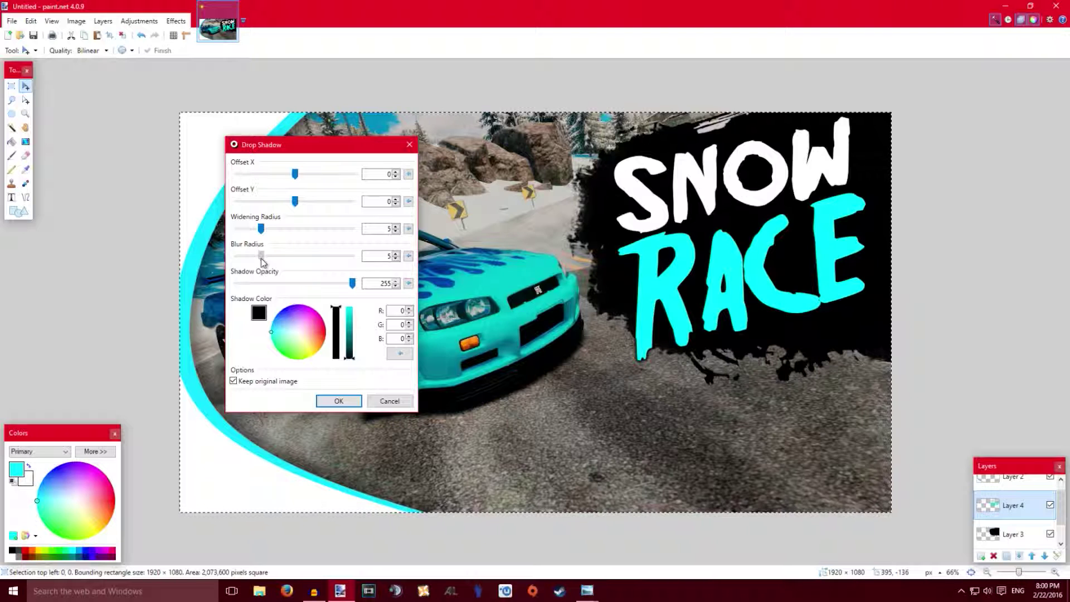
left_click_drag(261, 260, 222, 261)
left_click_drag(262, 231, 295, 235)
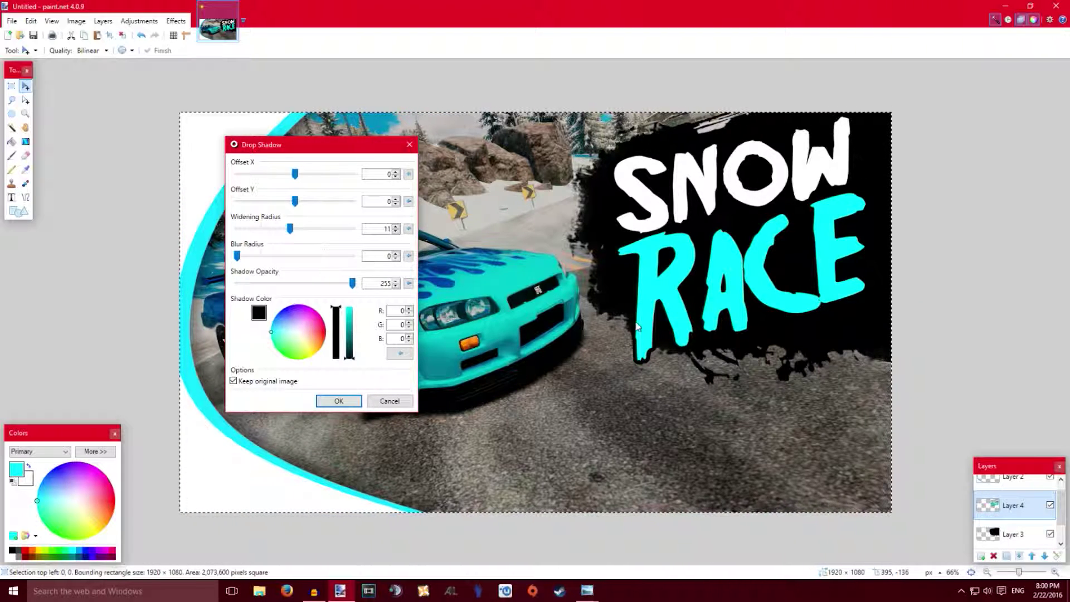
left_click(346, 400)
- Add a second, soft black drop shadow with blur radius 24 and widening about 9
left_click(170, 22)
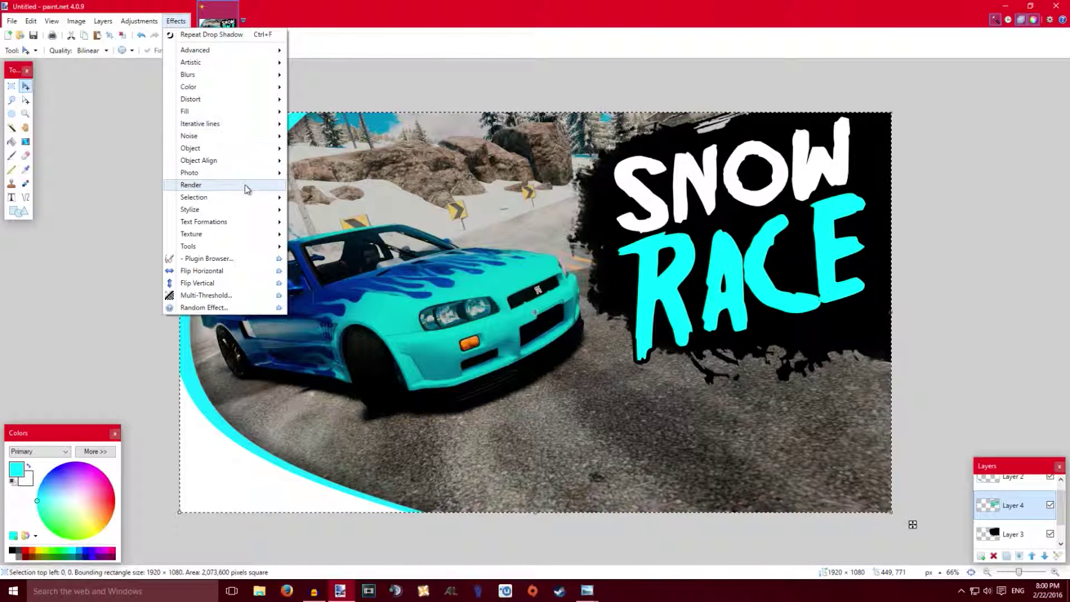
mouse_move(232, 149)
left_click(326, 175)
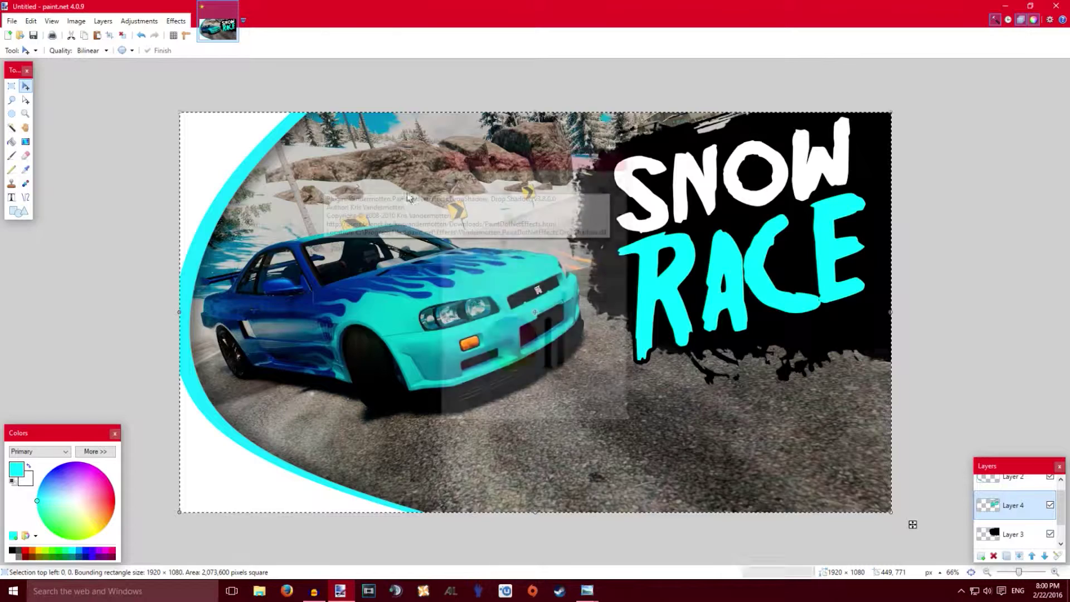
left_click_drag(453, 271, 565, 270)
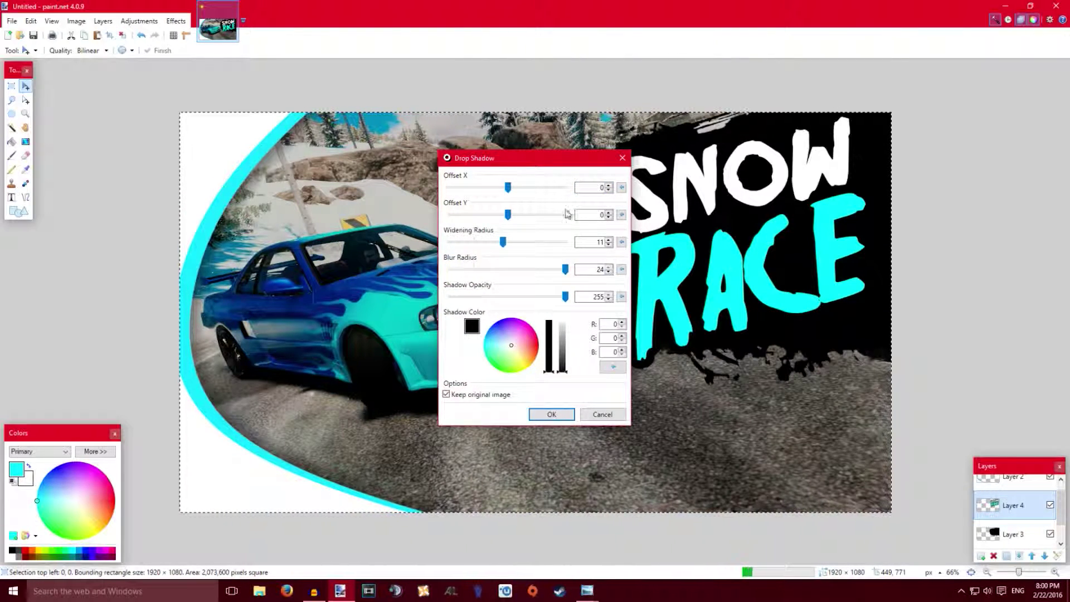
left_click_drag(524, 158, 288, 144)
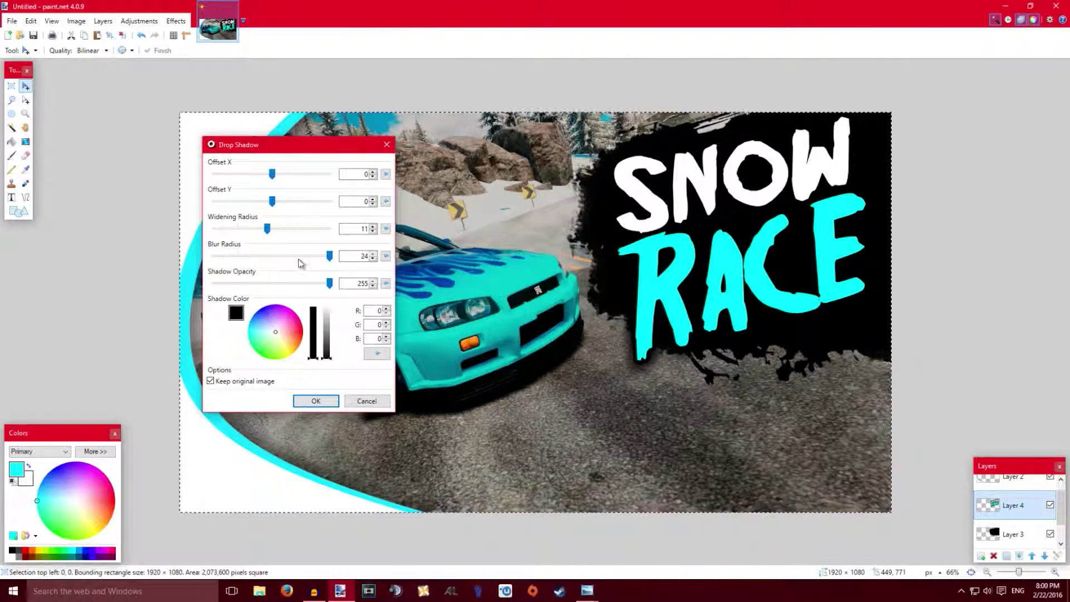
left_click(372, 232)
left_click(373, 231)
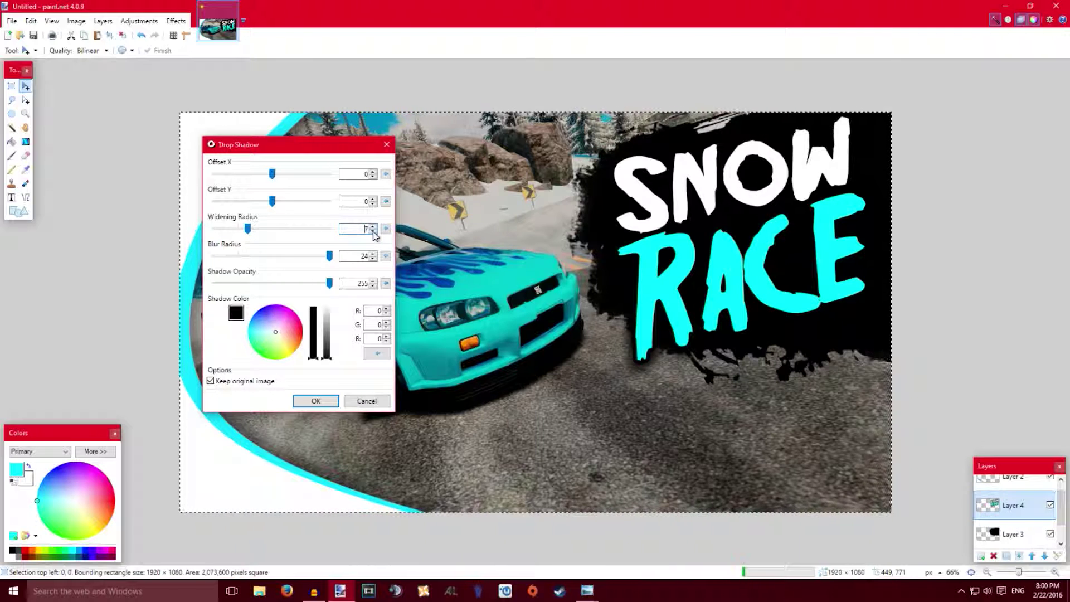
left_click(316, 401)
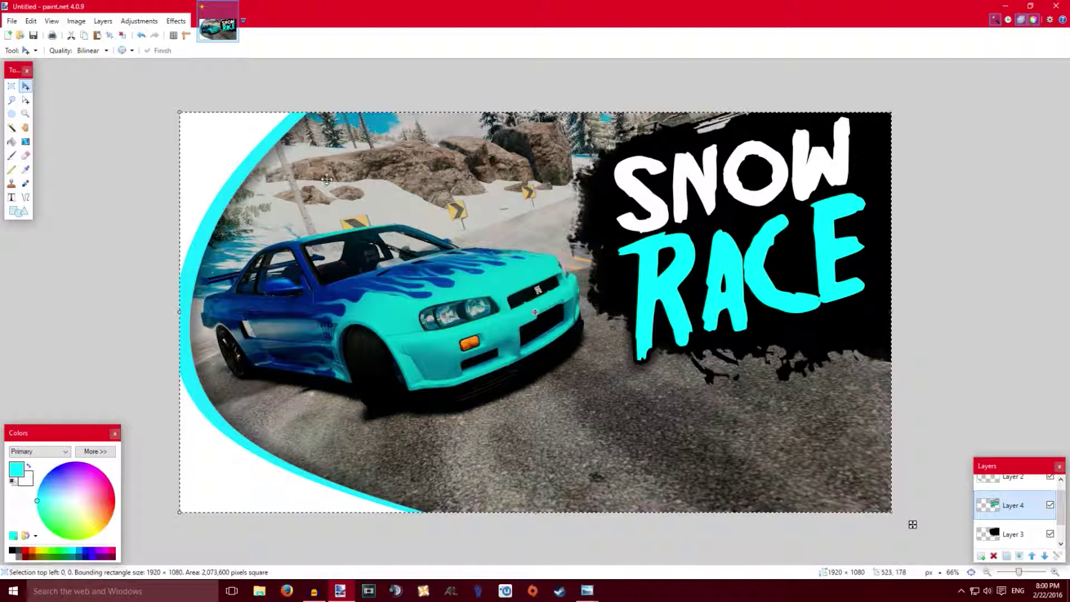
left_click(176, 21)
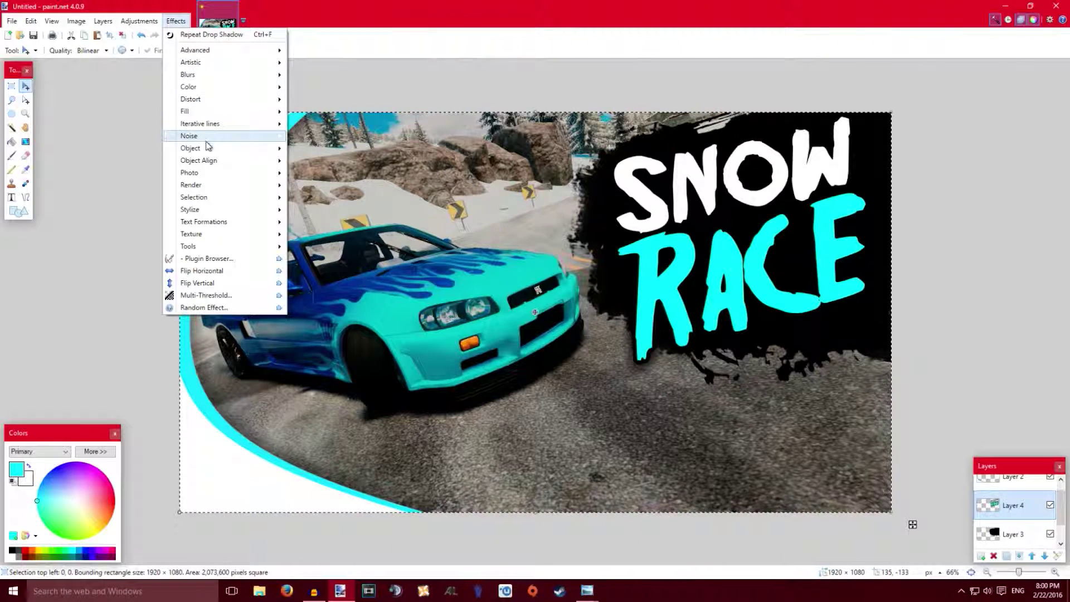
- Vignette the title (centre 0.58, -0.44, radius 0.19, density 0.64) and merge it into Layer 3
mouse_move(208, 176)
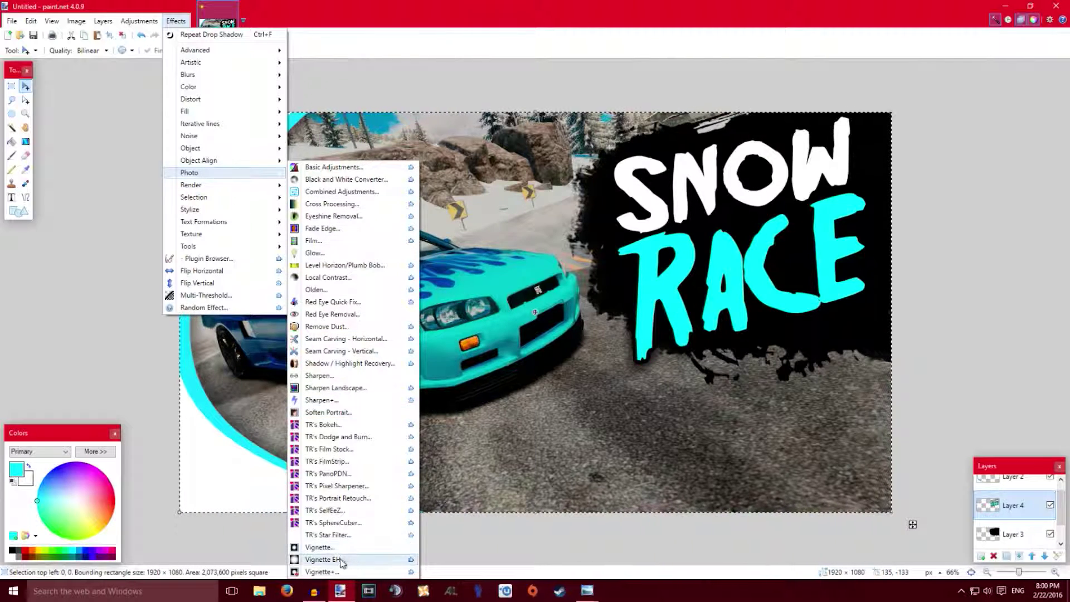
left_click(355, 548)
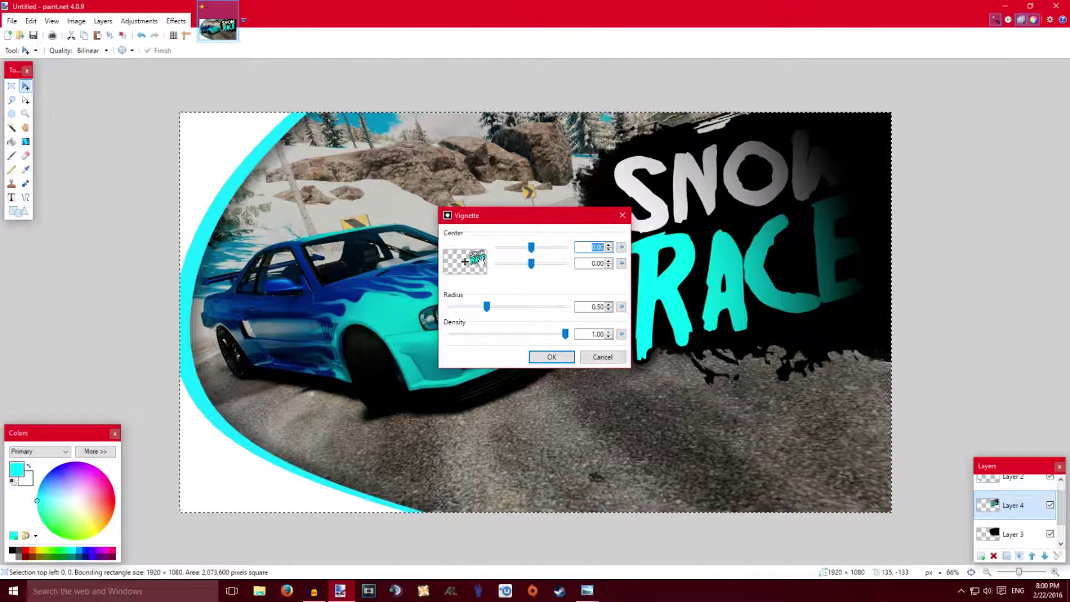
left_click_drag(464, 262, 477, 257)
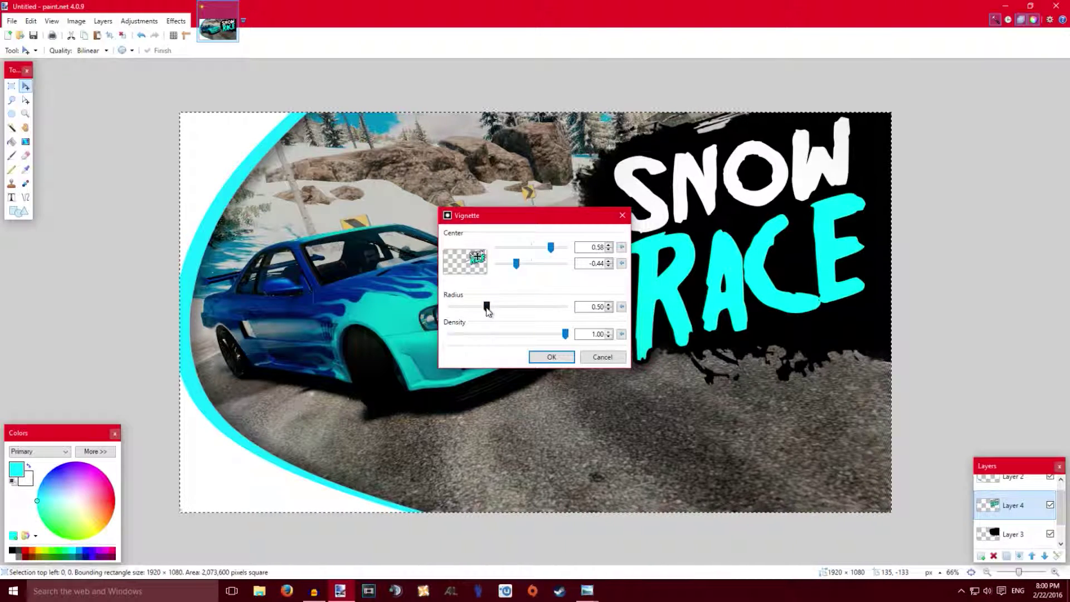
left_click_drag(487, 307, 467, 307)
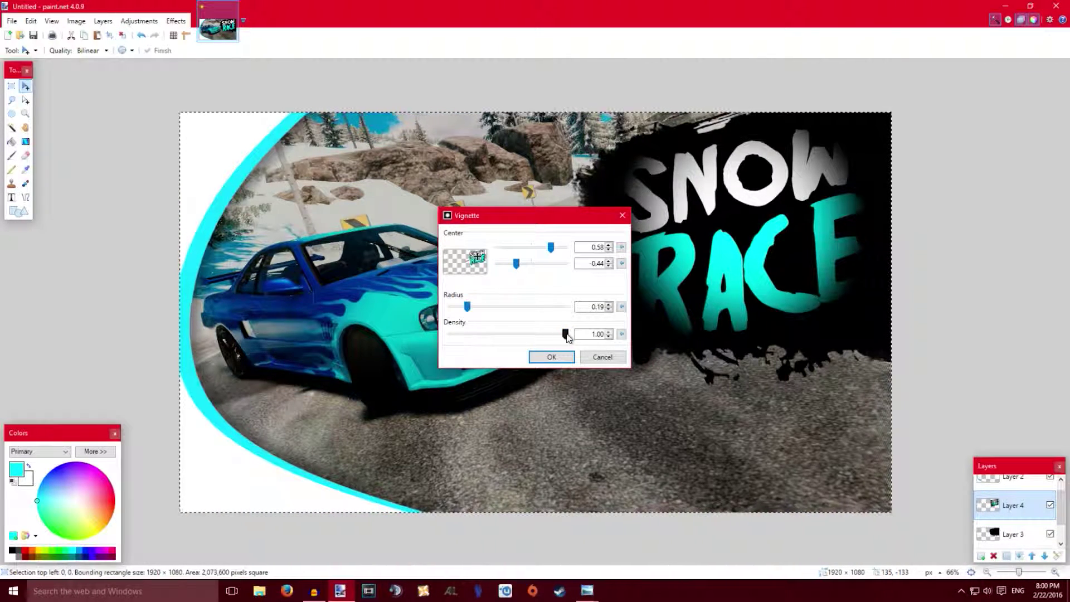
left_click_drag(566, 333, 543, 334)
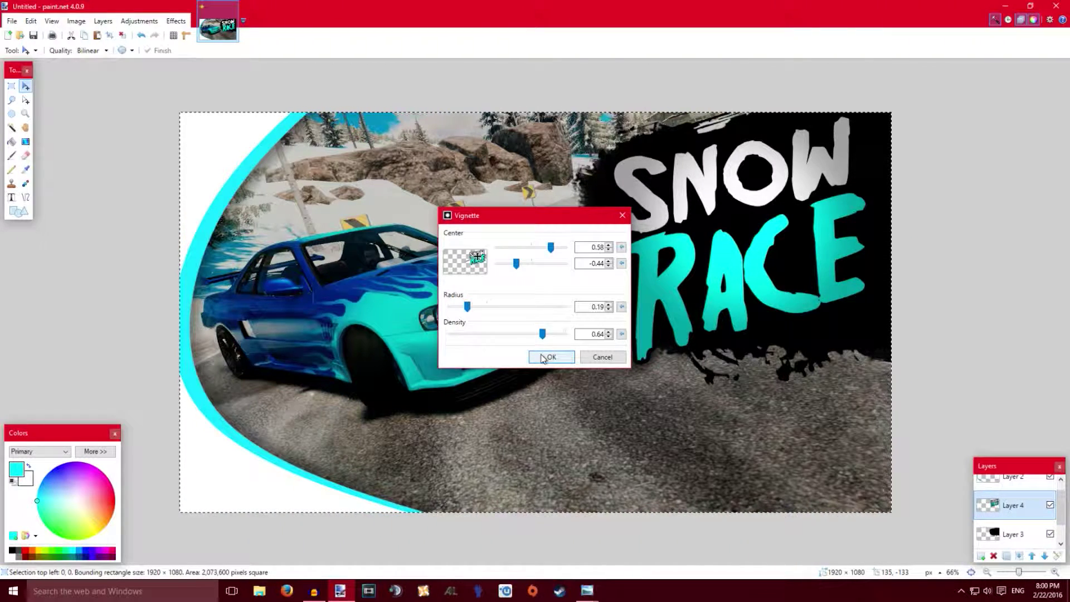
left_click(550, 357)
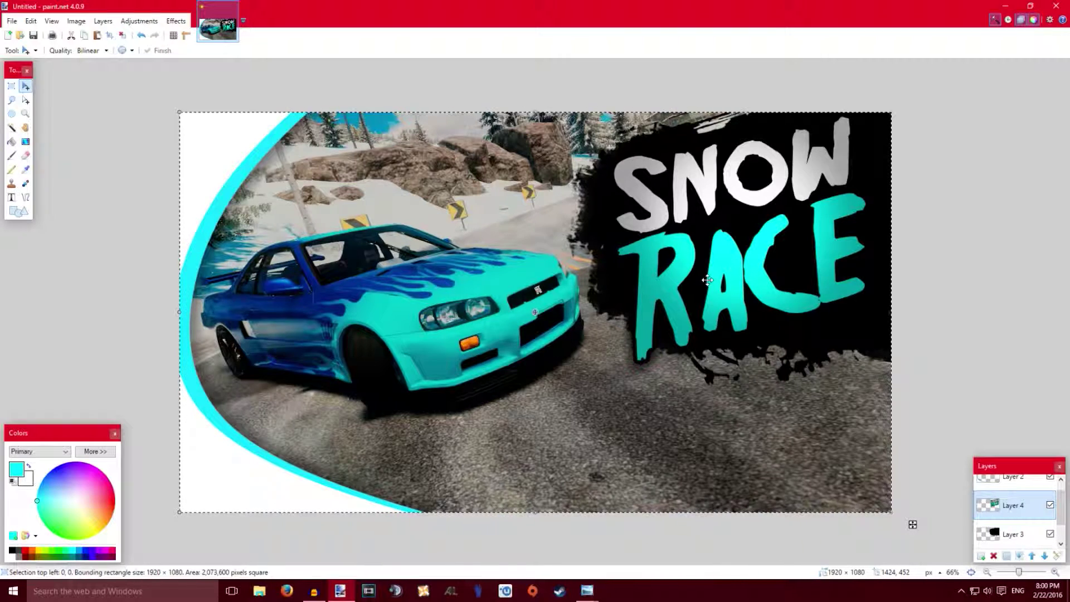
left_click(1021, 556)
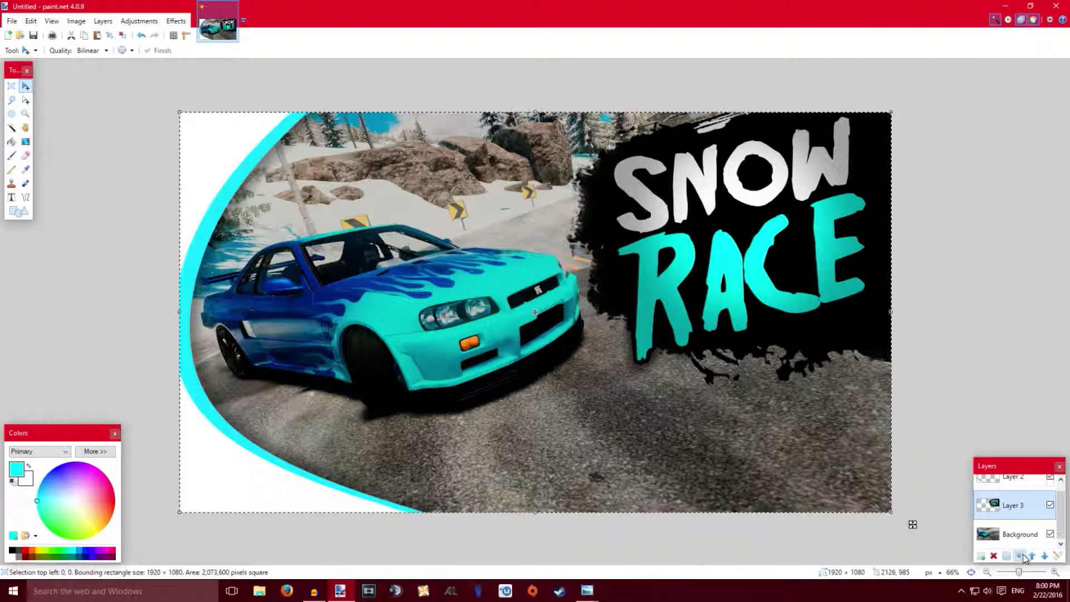
- On the Background layer, start Cross Processing with unlinked values and highlight set to 66
left_click(1017, 533)
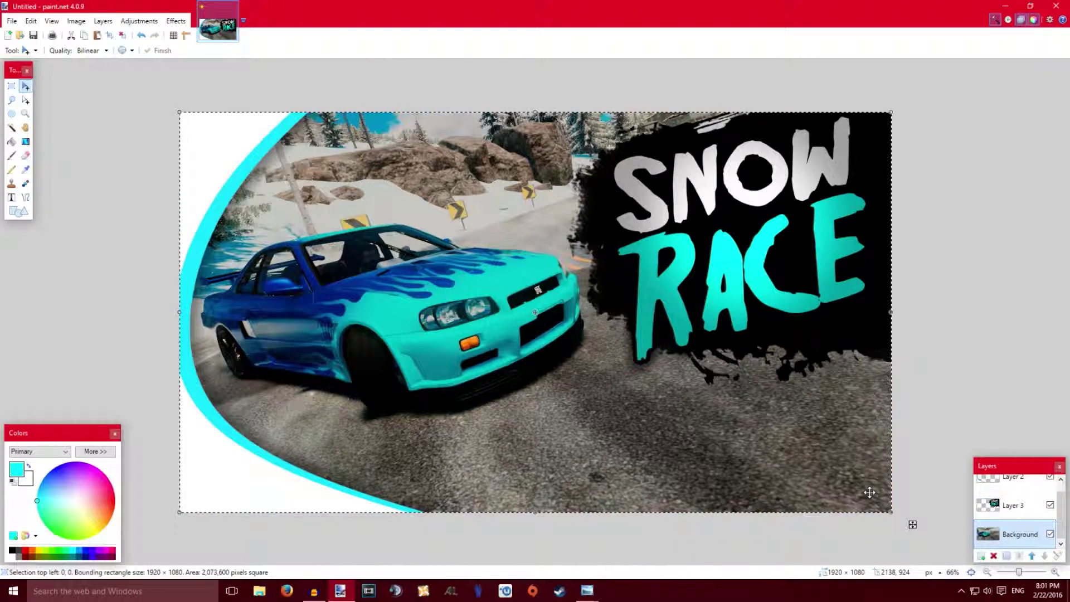
left_click(181, 22)
mouse_move(225, 174)
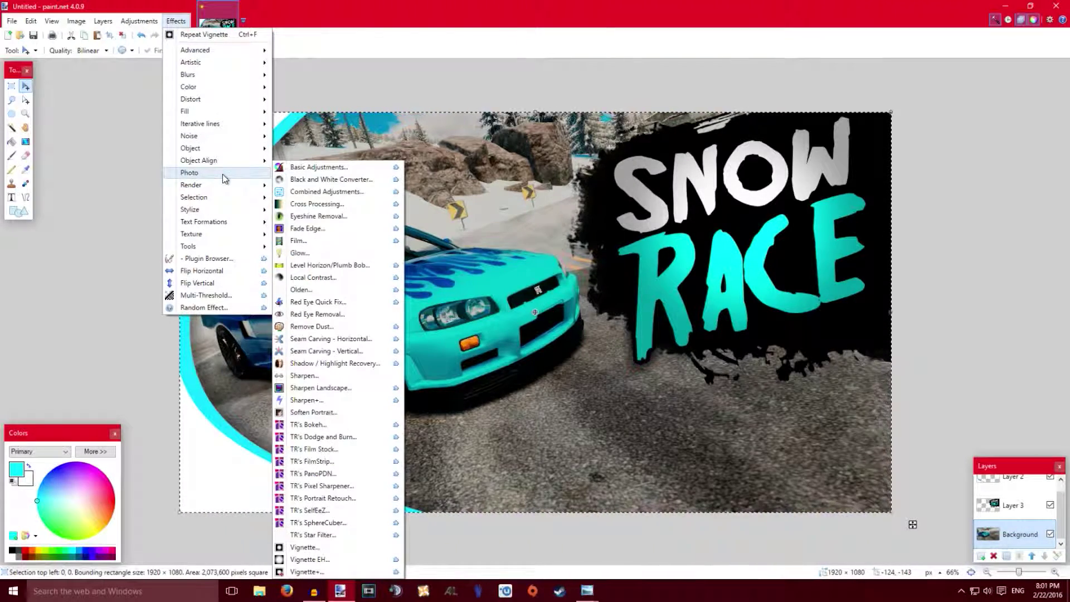
left_click(316, 204)
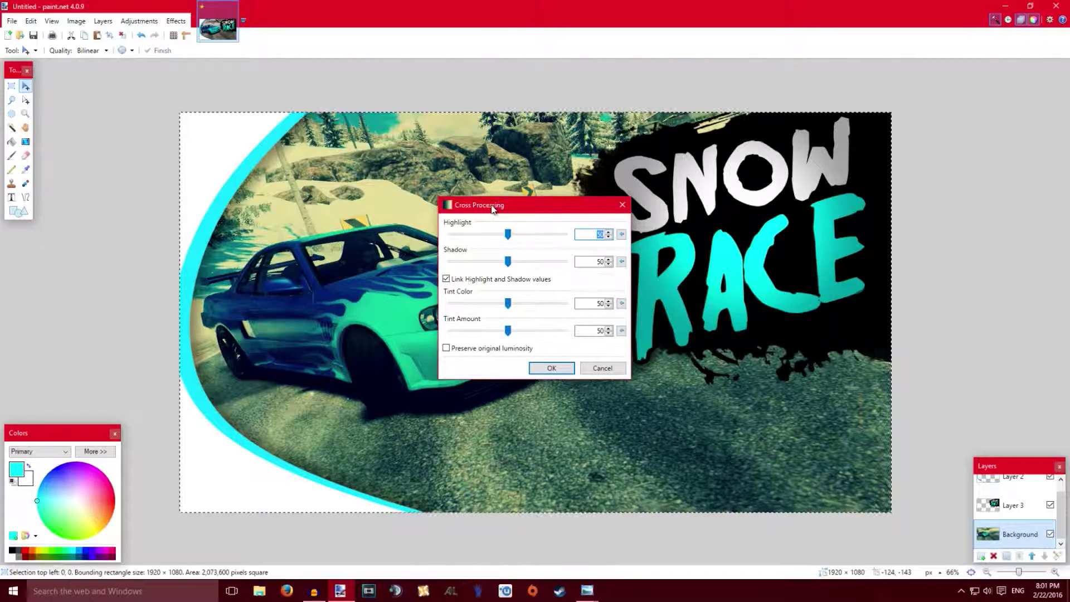
left_click_drag(493, 208, 84, 208)
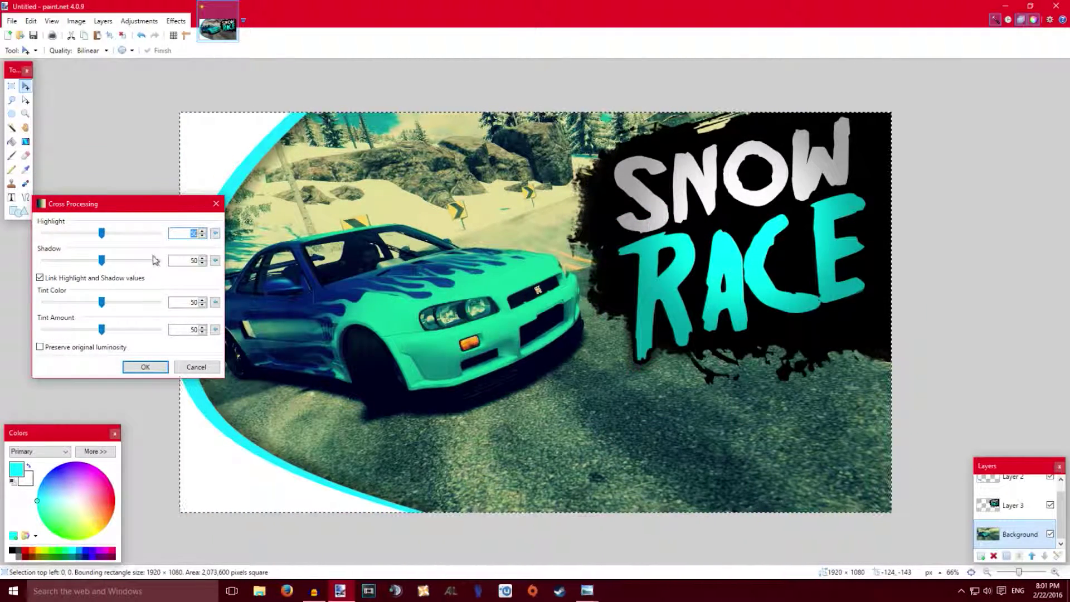
left_click(40, 277)
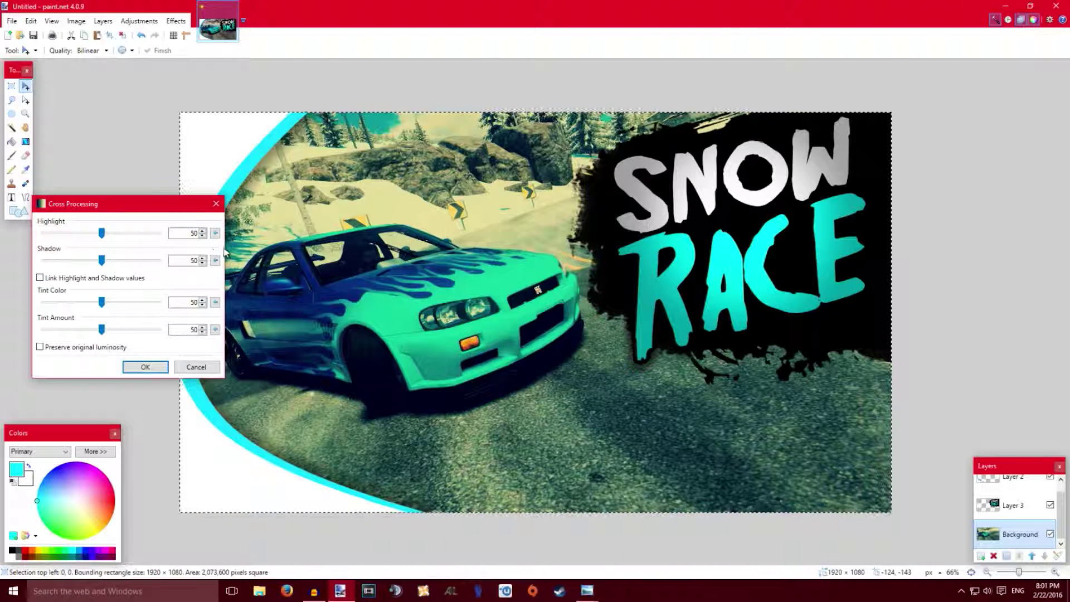
left_click_drag(102, 232, 128, 234)
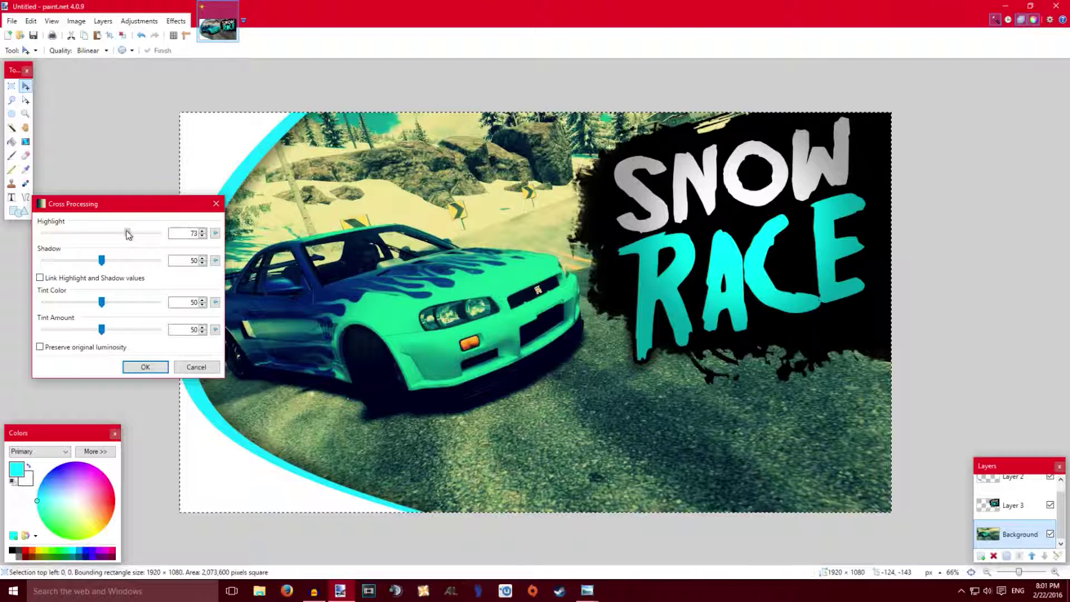
left_click(88, 233)
- Set the cross-processing shadow to 24 and tint colour to 58, keep amount 50, and apply
left_click_drag(101, 260, 71, 259)
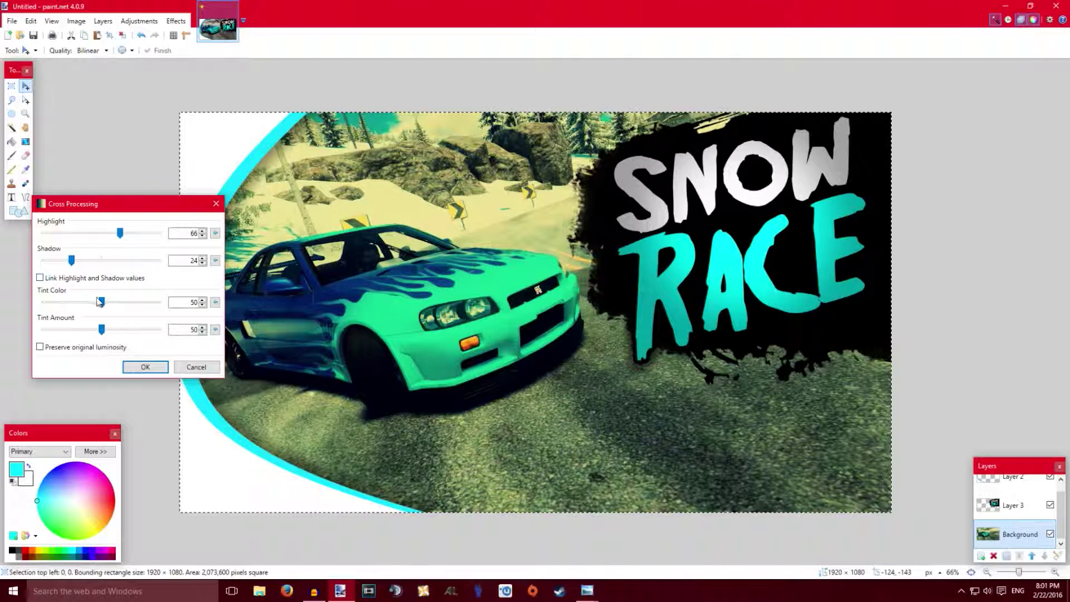
left_click_drag(103, 302, 162, 309)
left_click_drag(102, 331, 216, 330)
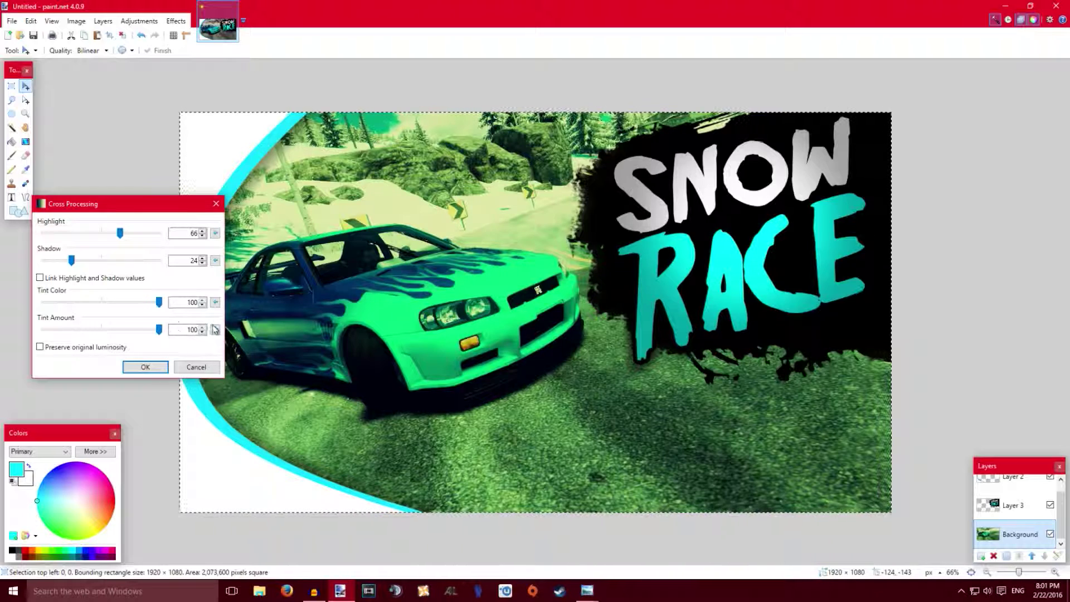
left_click(215, 329)
left_click(215, 302)
left_click_drag(101, 304, 110, 305)
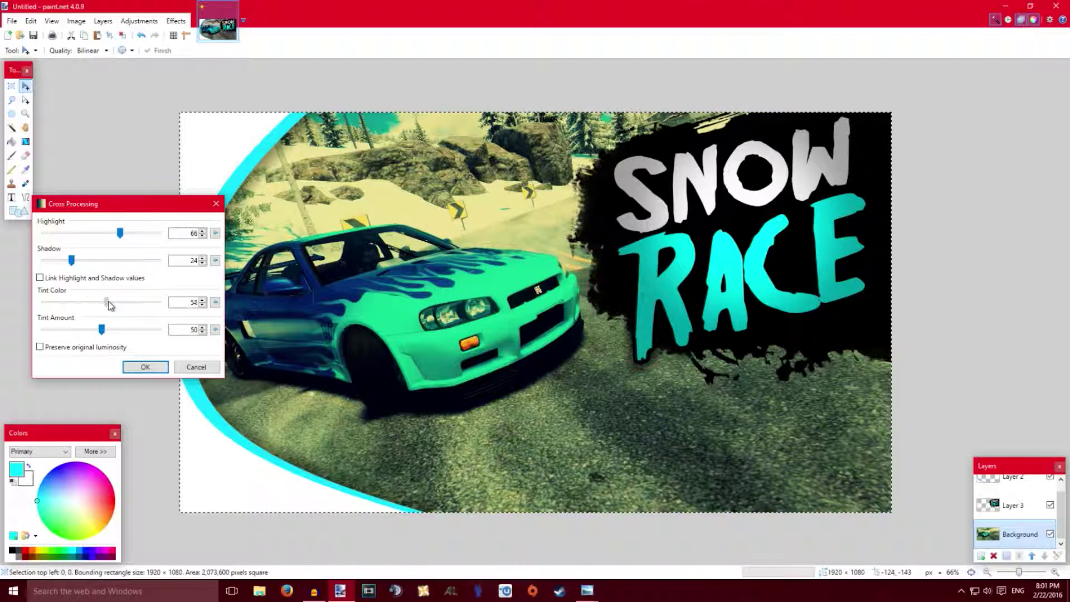
left_click(162, 363)
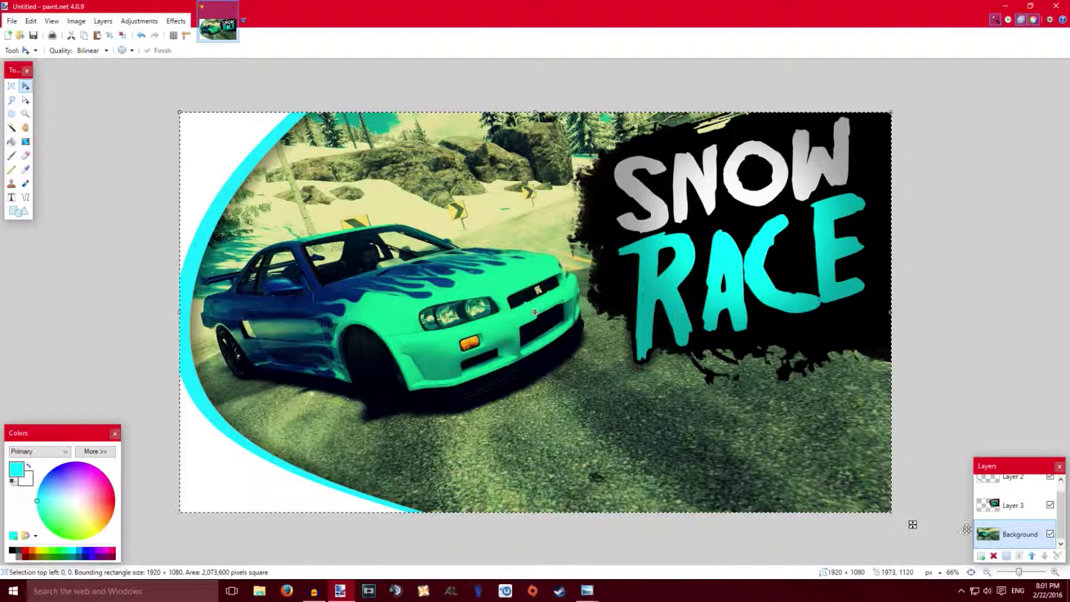
left_click(1012, 505)
- Merge the logo down and save the flattened image to the Desktop as 'SNOW RACE - The Crew.jpg', quality 100
left_click(1019, 556)
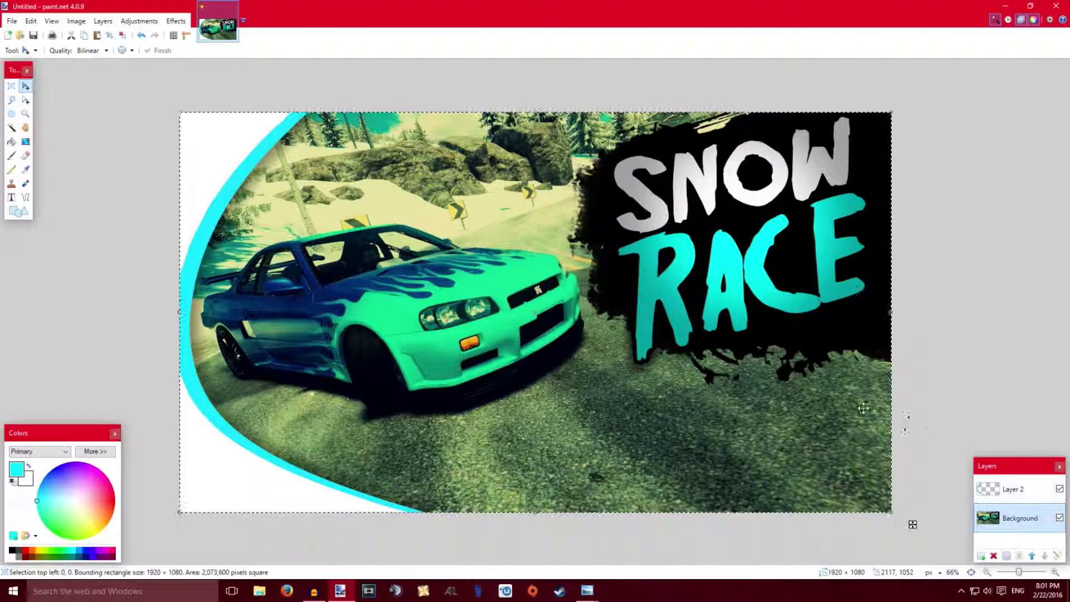
left_click(12, 21)
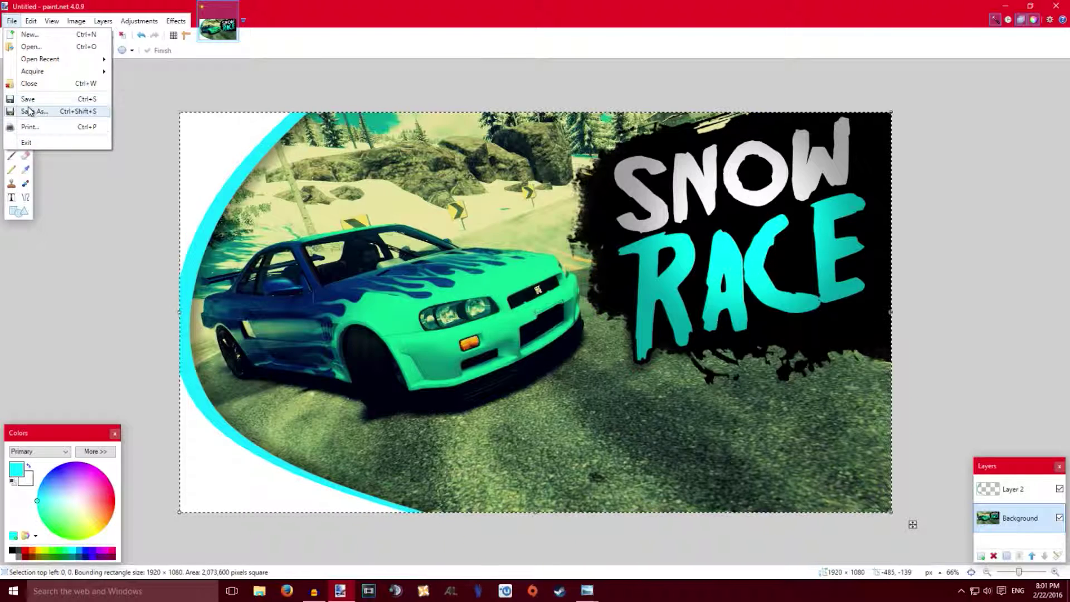
left_click(32, 111)
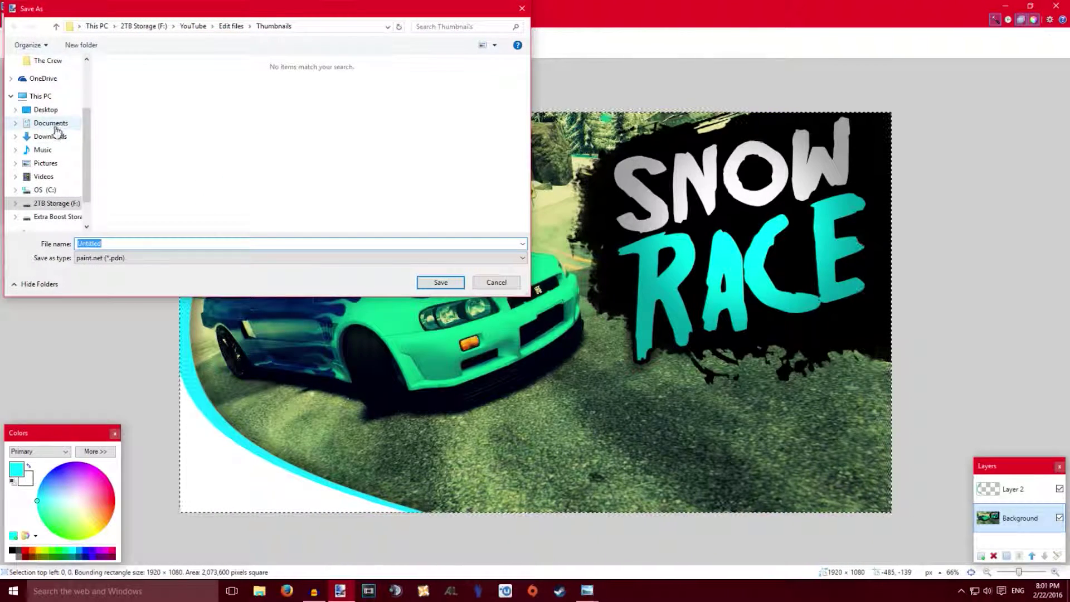
left_click(49, 111)
left_click(169, 263)
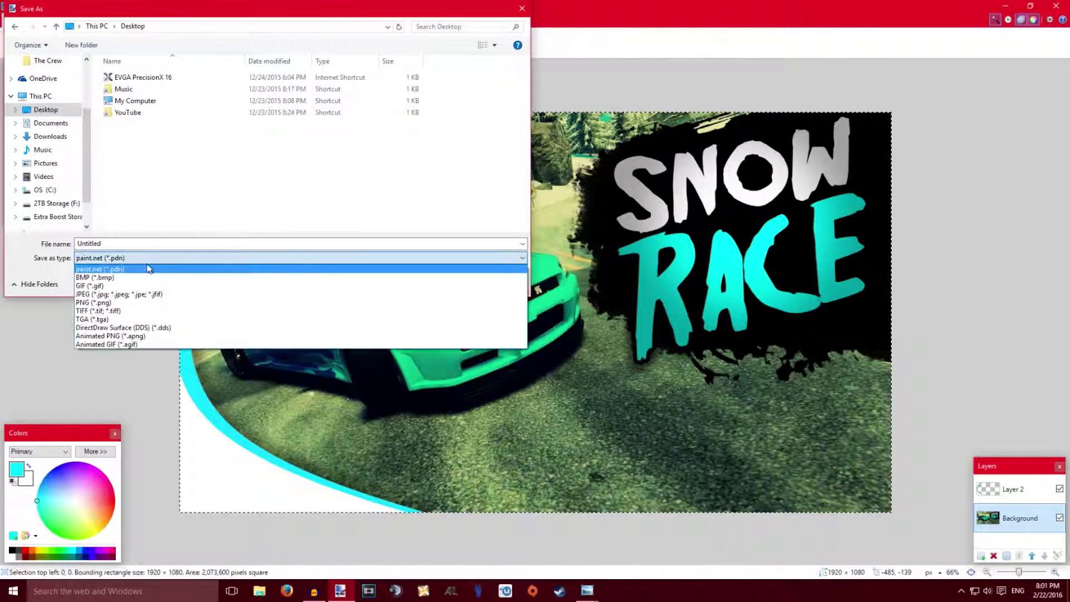
left_click(127, 295)
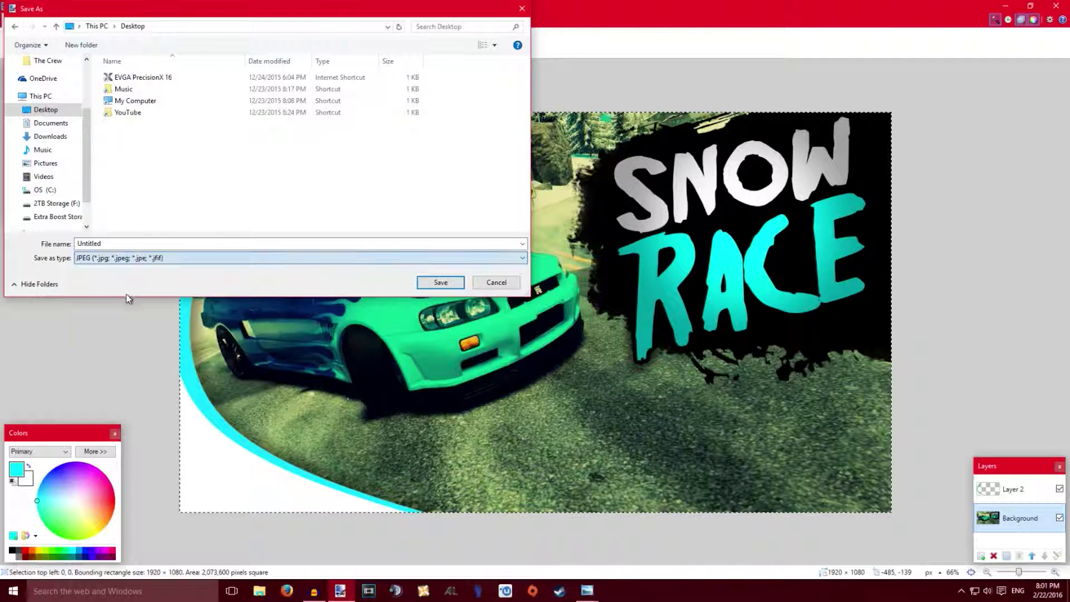
double_click(124, 243)
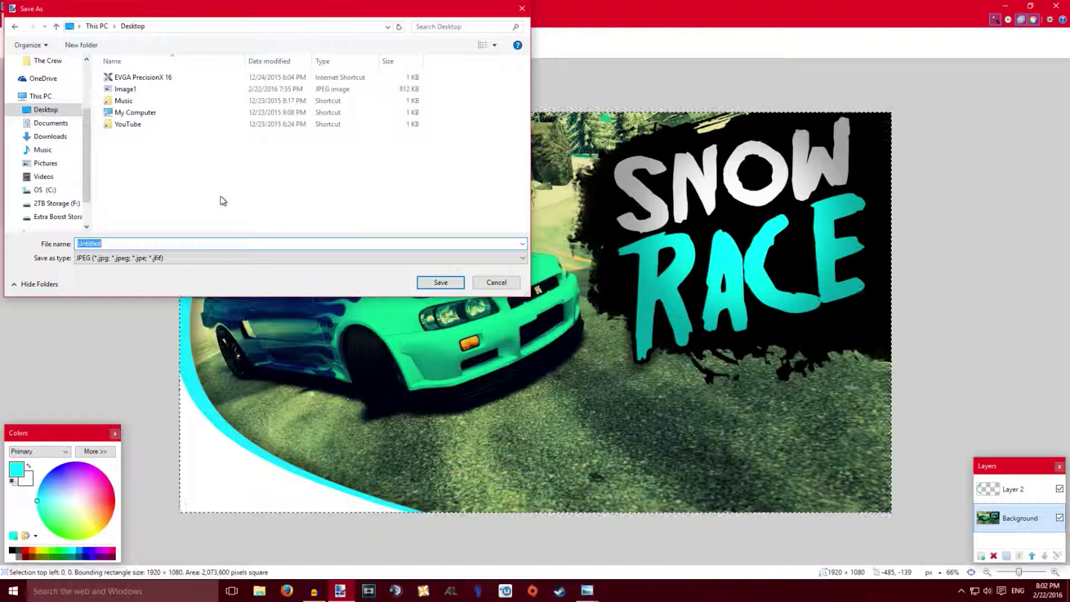
type("SNOW R")
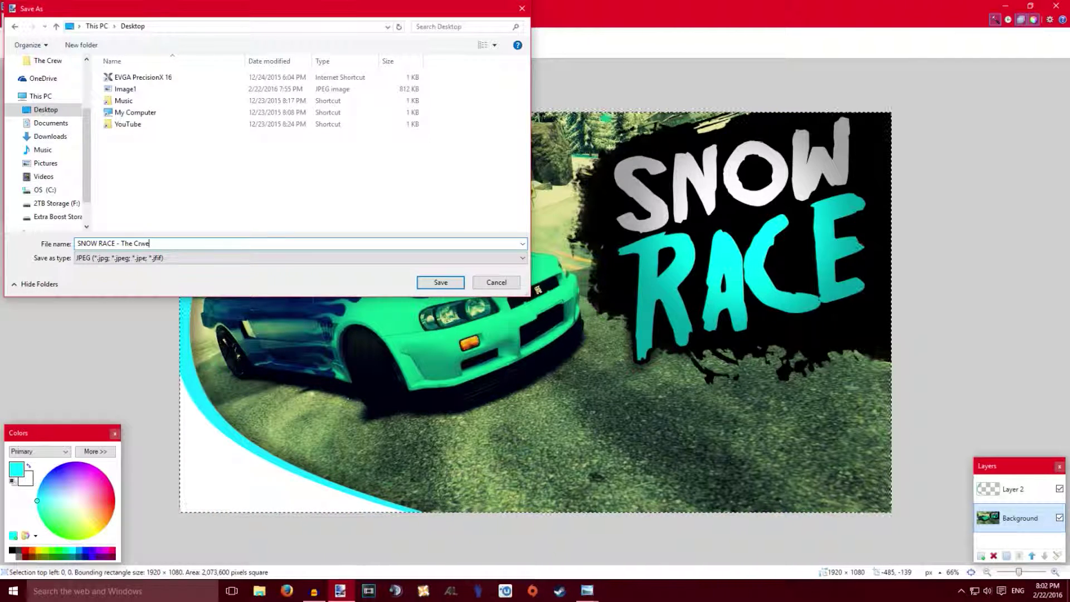
type("ACE - The Crew")
key("Return")
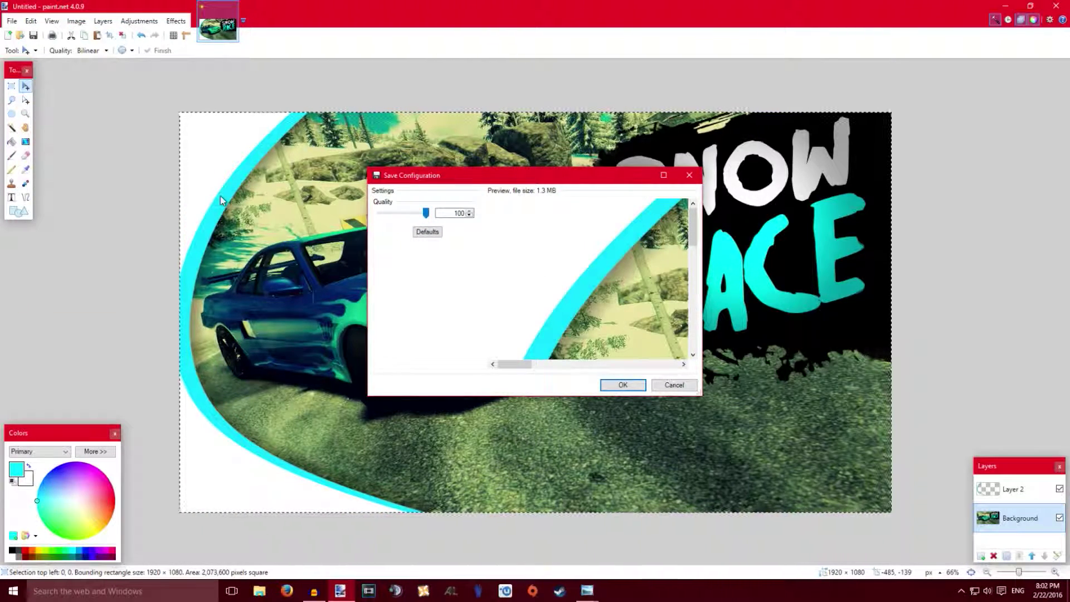
key("Return")
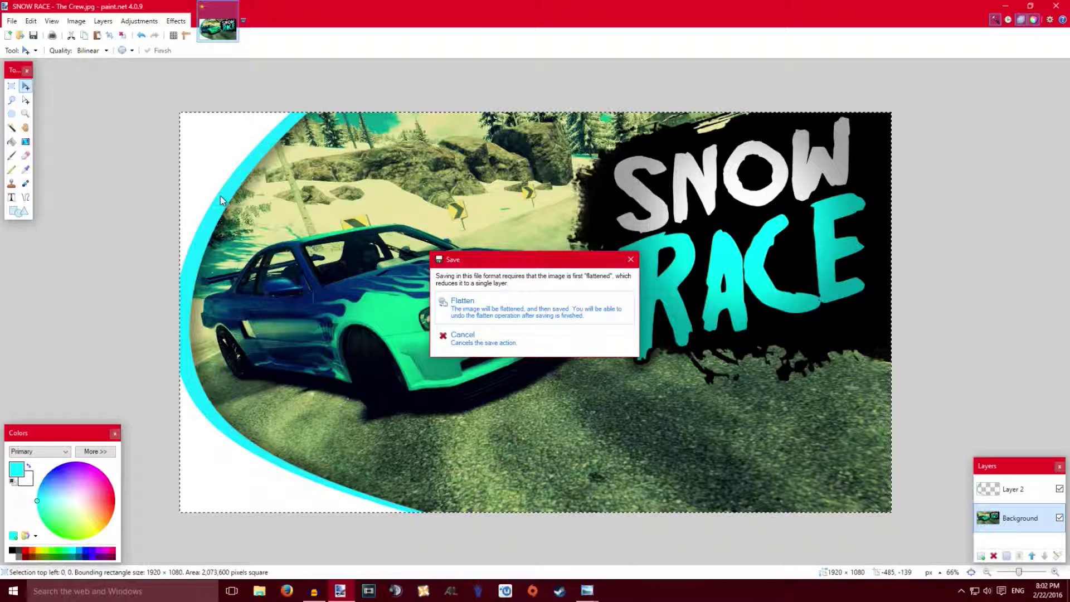
key("Return")
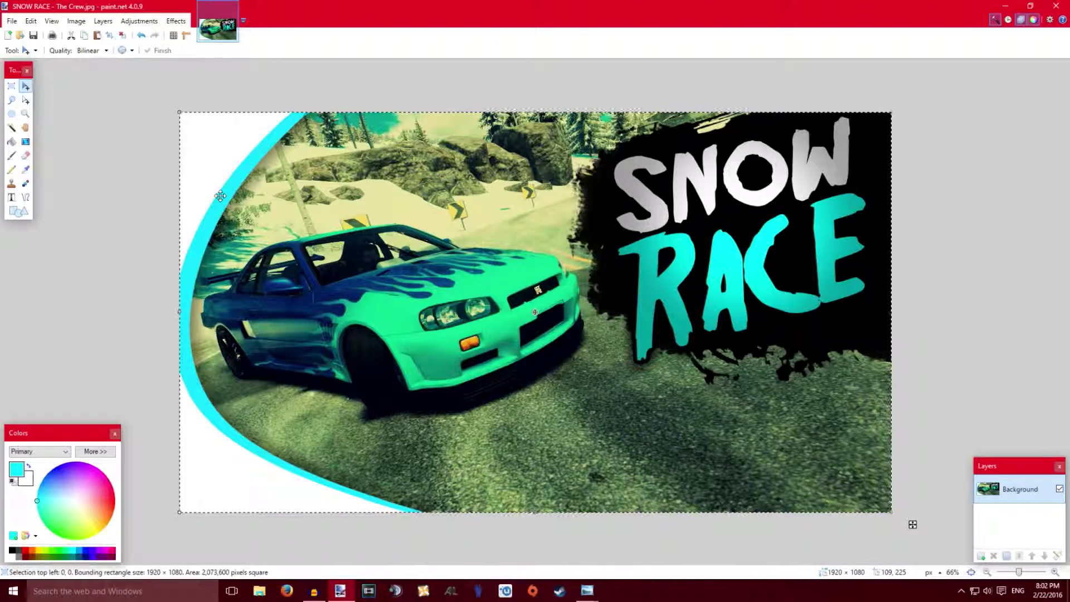